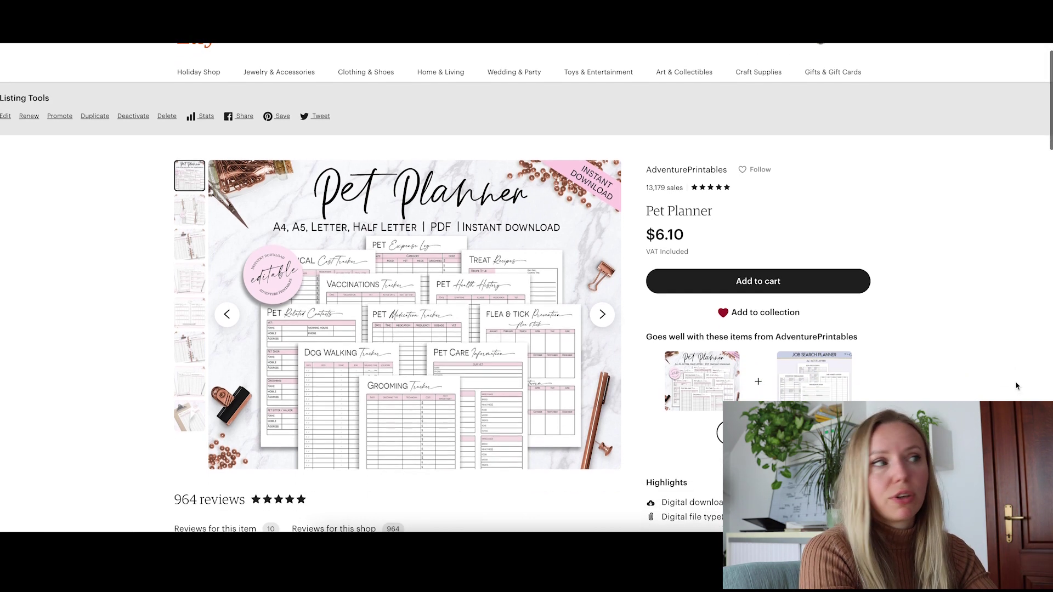
- Scroll through the Pet Planner listing's reviews and description
{"action": "scroll", "coordinate": [1015, 387], "scroll_direction": "down", "scroll_amount": 1}
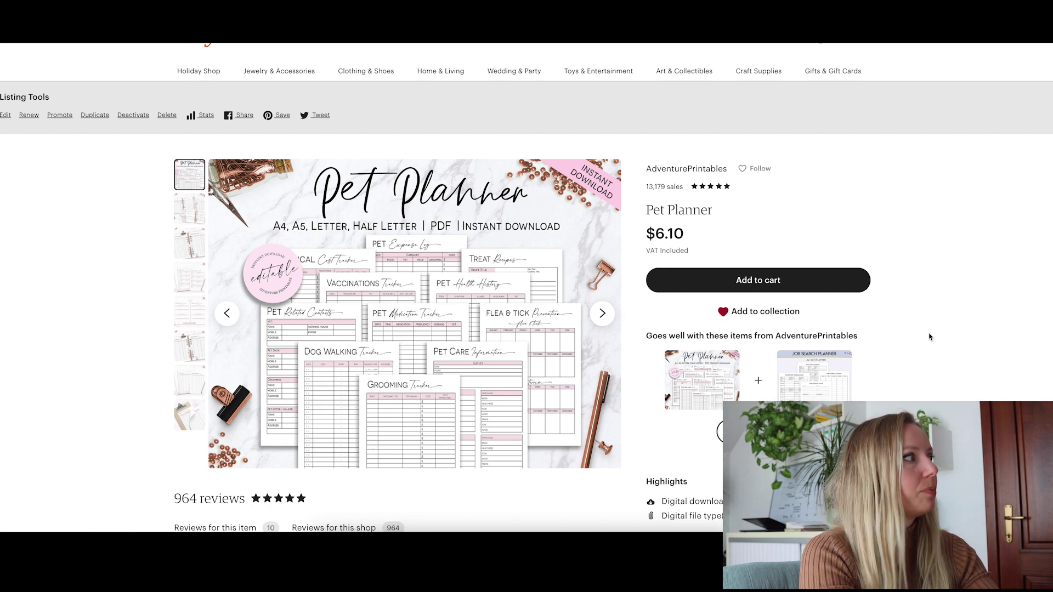
{"action": "scroll", "coordinate": [930, 337], "scroll_direction": "down", "scroll_amount": 3}
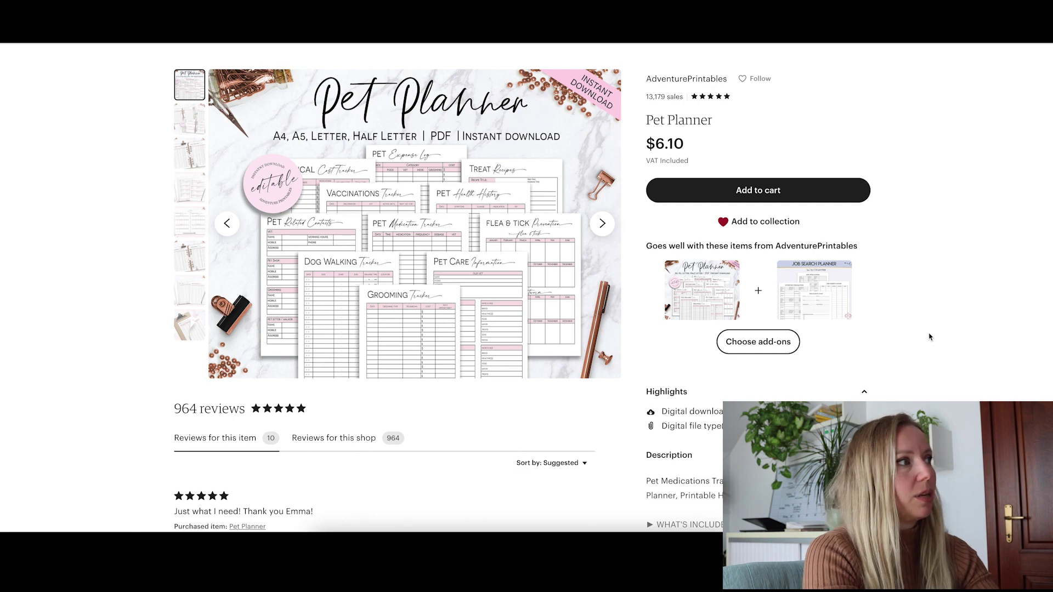
{"action": "scroll", "coordinate": [930, 337], "scroll_direction": "up", "scroll_amount": 3}
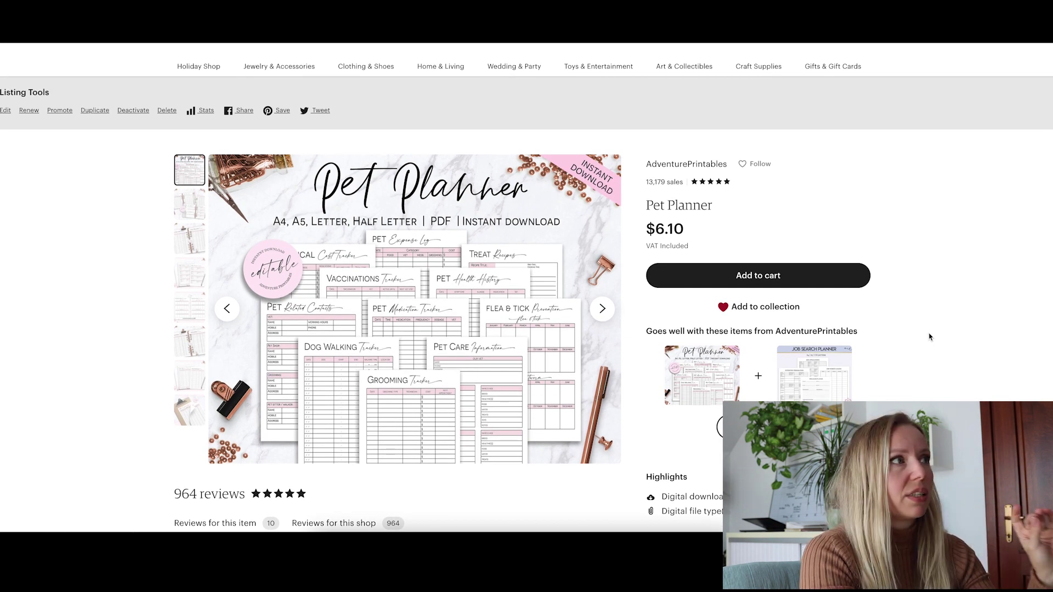
{"action": "scroll", "coordinate": [930, 337], "scroll_direction": "down", "scroll_amount": 1}
{"action": "scroll", "coordinate": [929, 337], "scroll_direction": "down", "scroll_amount": 10}
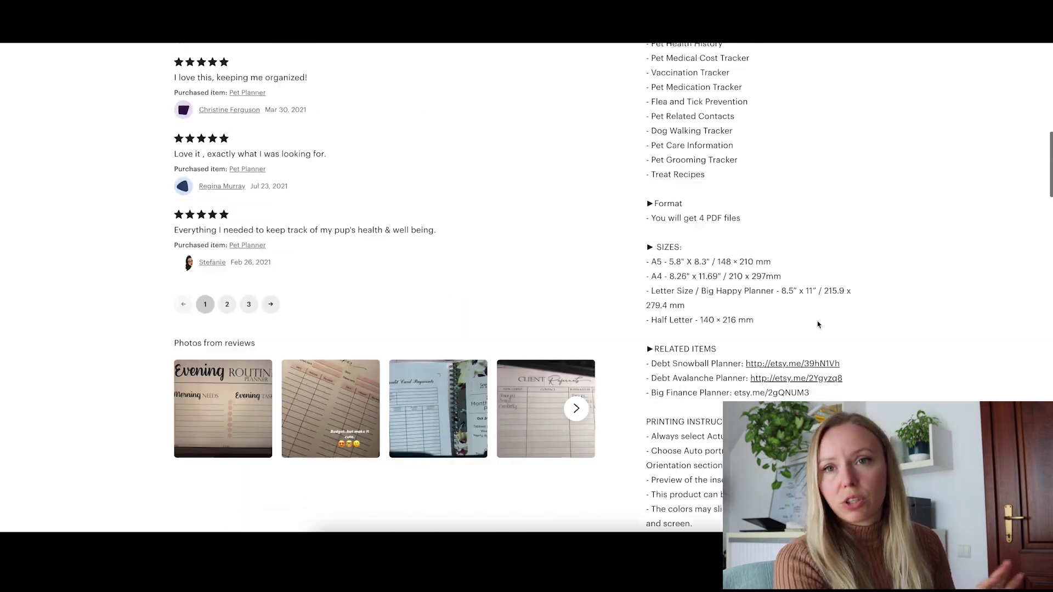
{"action": "scroll", "coordinate": [817, 324], "scroll_direction": "up", "scroll_amount": 6}
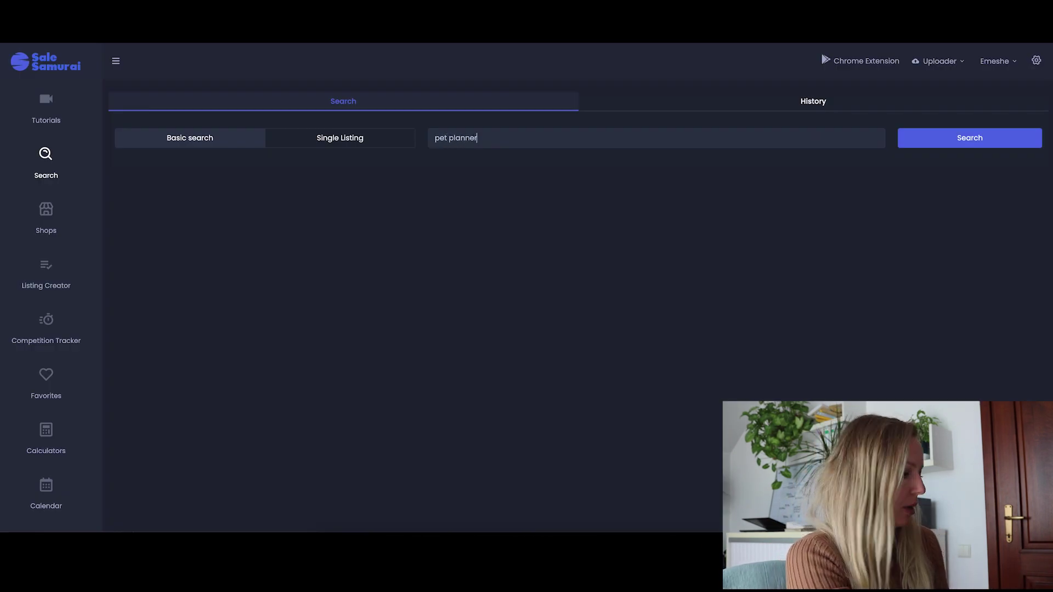
- Run the 'pet planner' keyword search and check its 10.1% Etsy CTR
{"action": "key", "text": "Return"}
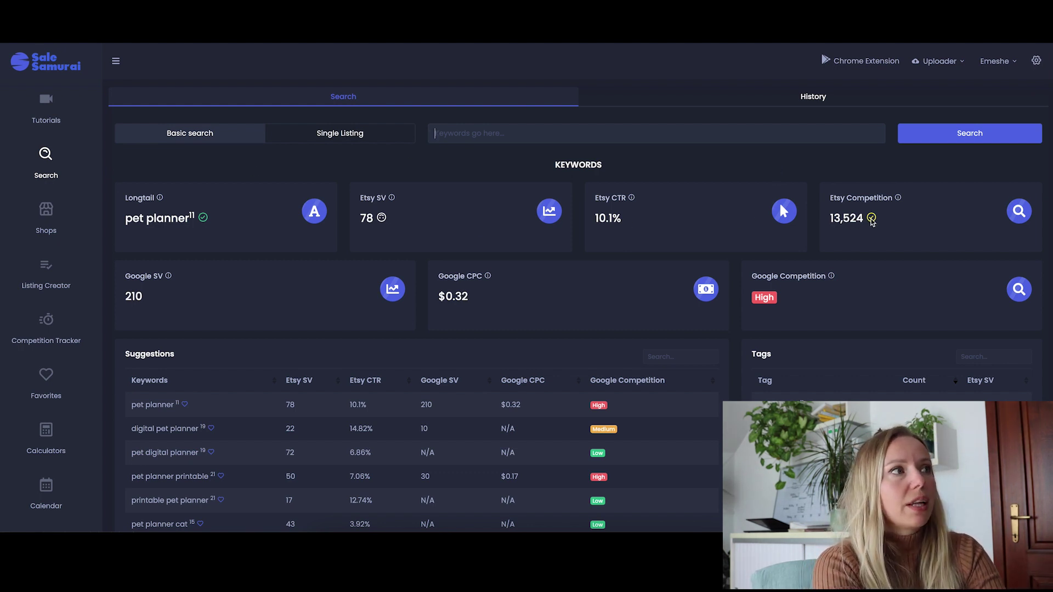
{"action": "scroll", "coordinate": [872, 221], "scroll_direction": "down", "scroll_amount": 1}
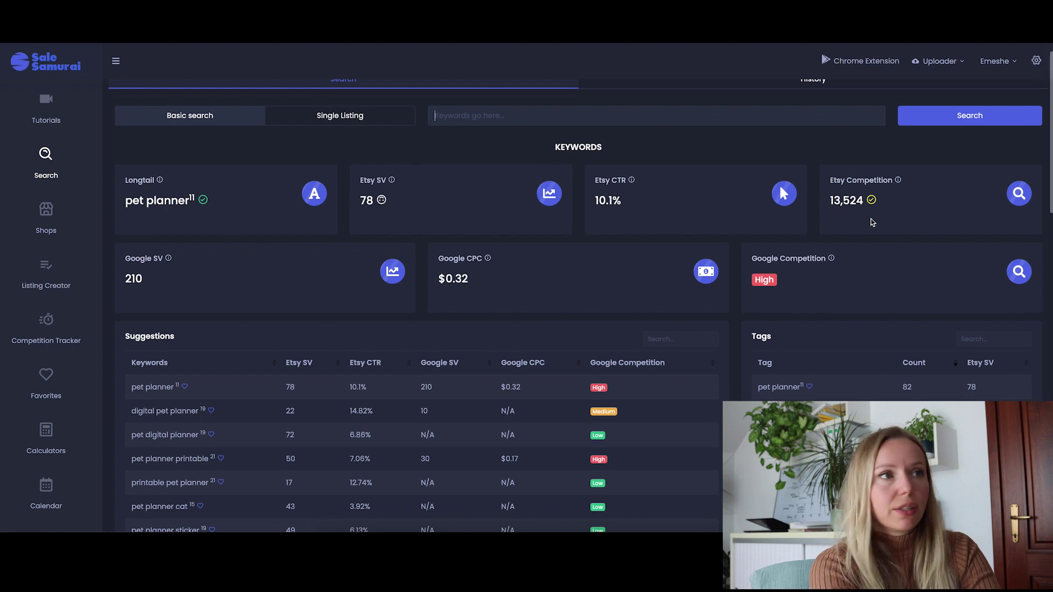
{"action": "scroll", "coordinate": [872, 222], "scroll_direction": "down", "scroll_amount": 3}
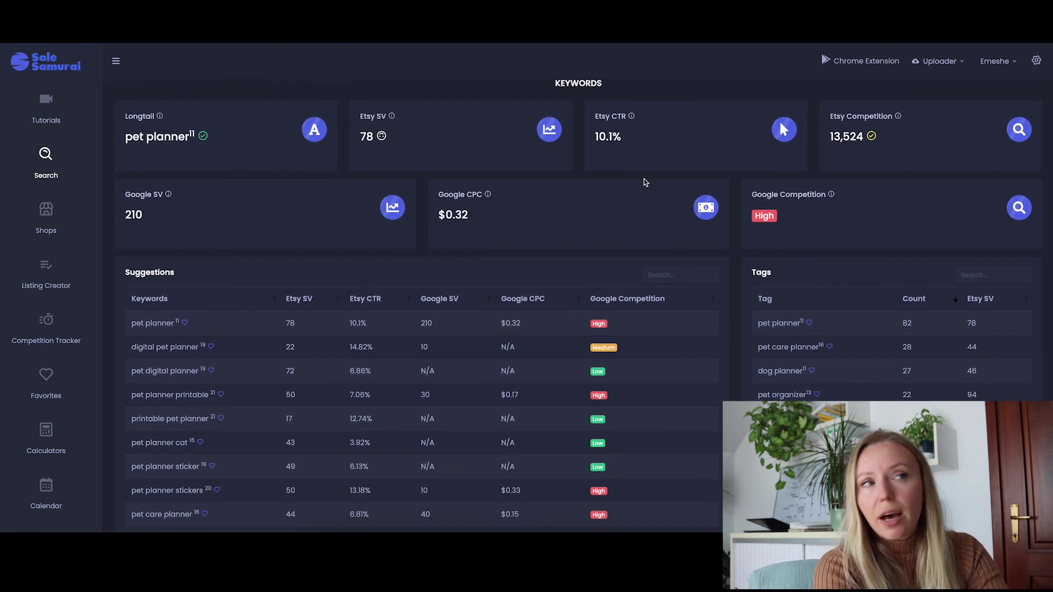
{"action": "left_click_drag", "start_coordinate": [596, 137], "coordinate": [610, 139]}
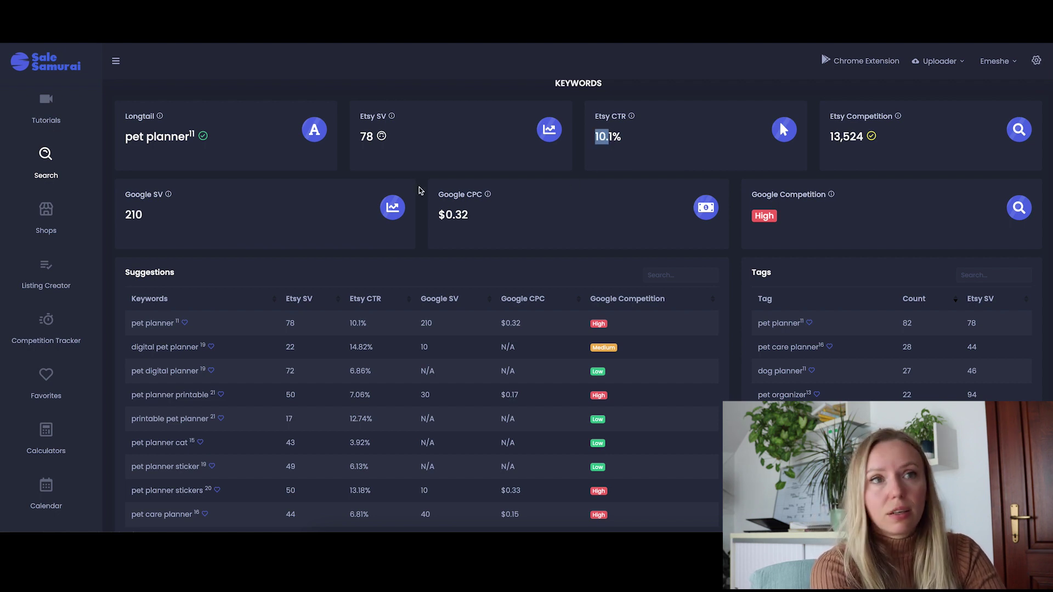
- Review the digital pet planner, pet planner printable and pet planner stickers suggestions
{"action": "scroll", "coordinate": [424, 183], "scroll_direction": "down", "scroll_amount": 2}
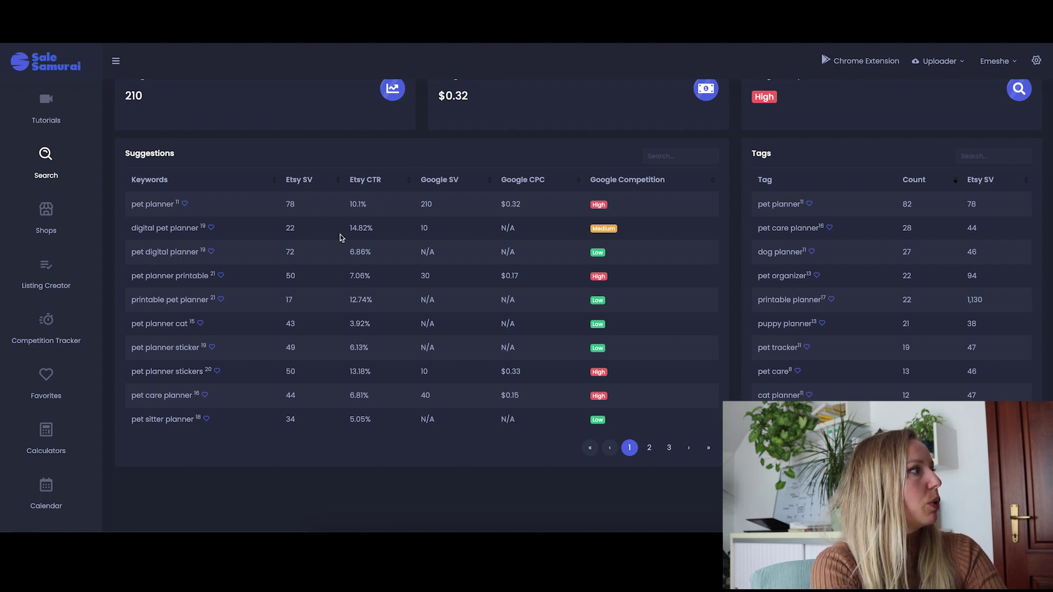
{"action": "left_click_drag", "start_coordinate": [133, 229], "coordinate": [201, 234]}
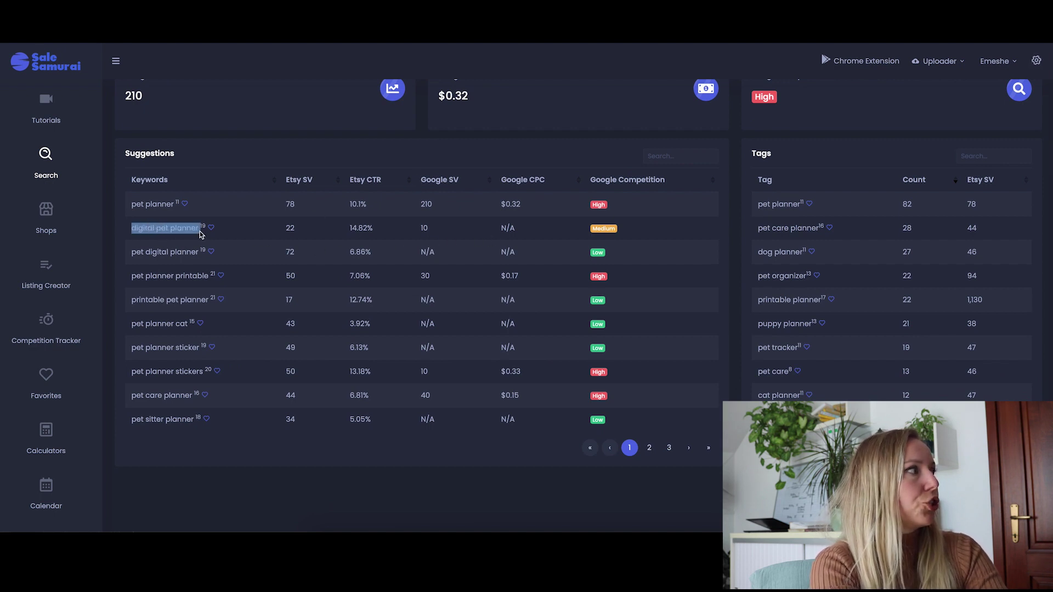
{"action": "left_click", "coordinate": [150, 282]}
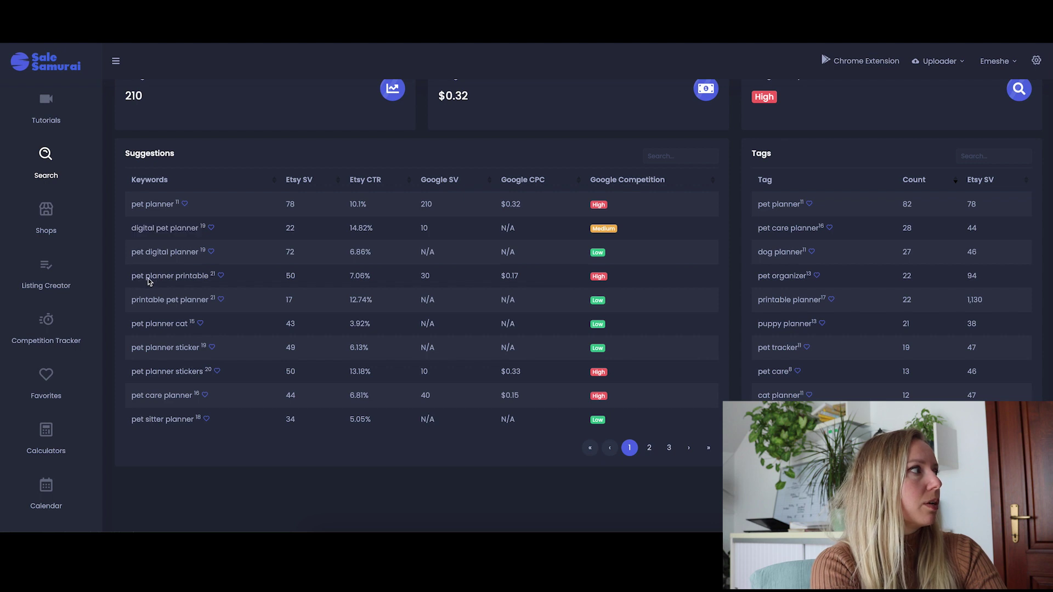
{"action": "left_click_drag", "start_coordinate": [136, 278], "coordinate": [146, 306]}
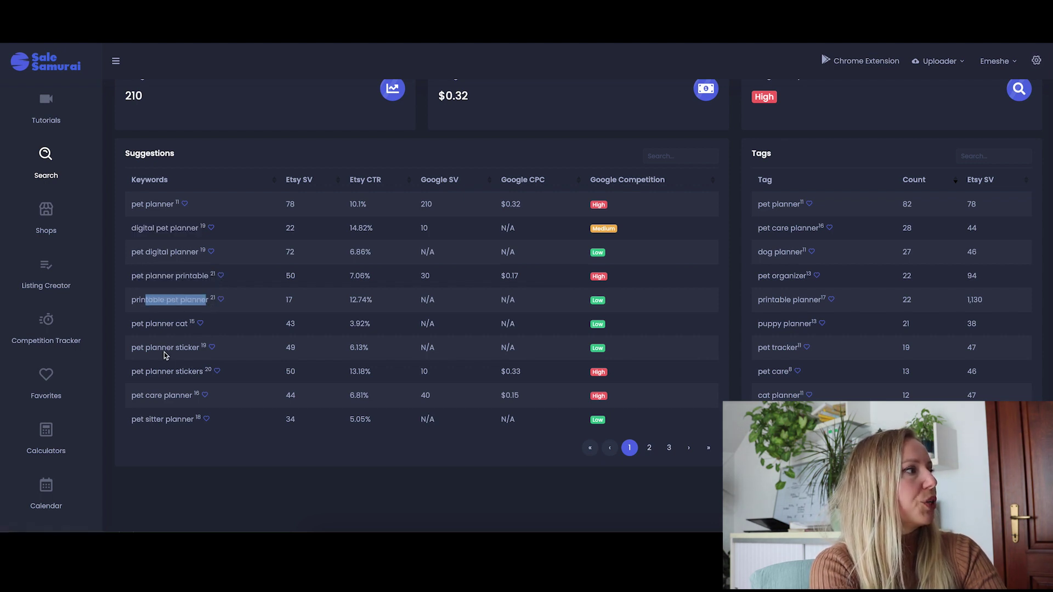
{"action": "left_click_drag", "start_coordinate": [146, 375], "coordinate": [203, 376]}
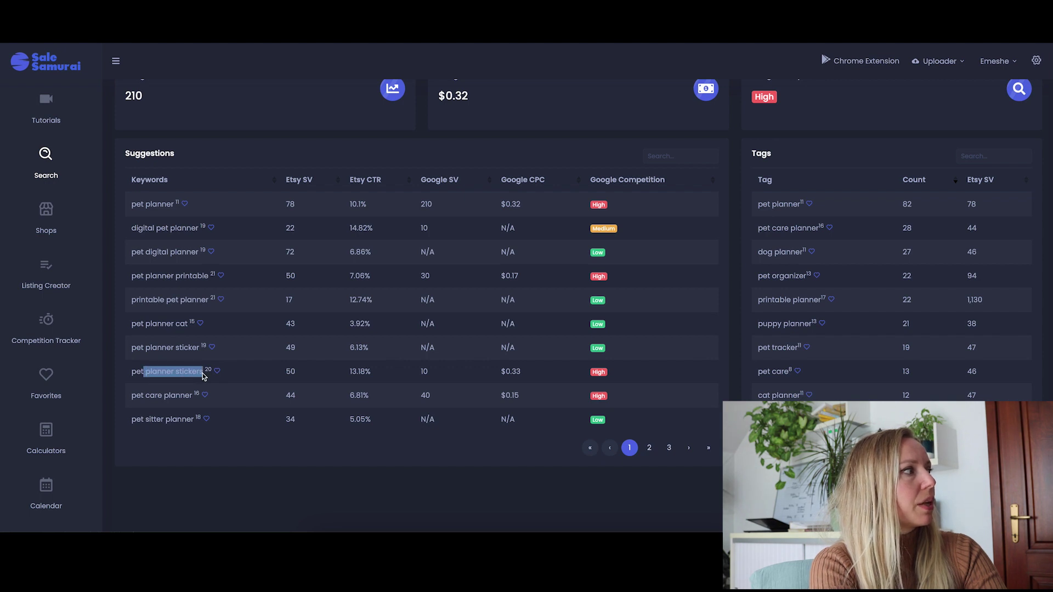
{"action": "left_click", "coordinate": [203, 377]}
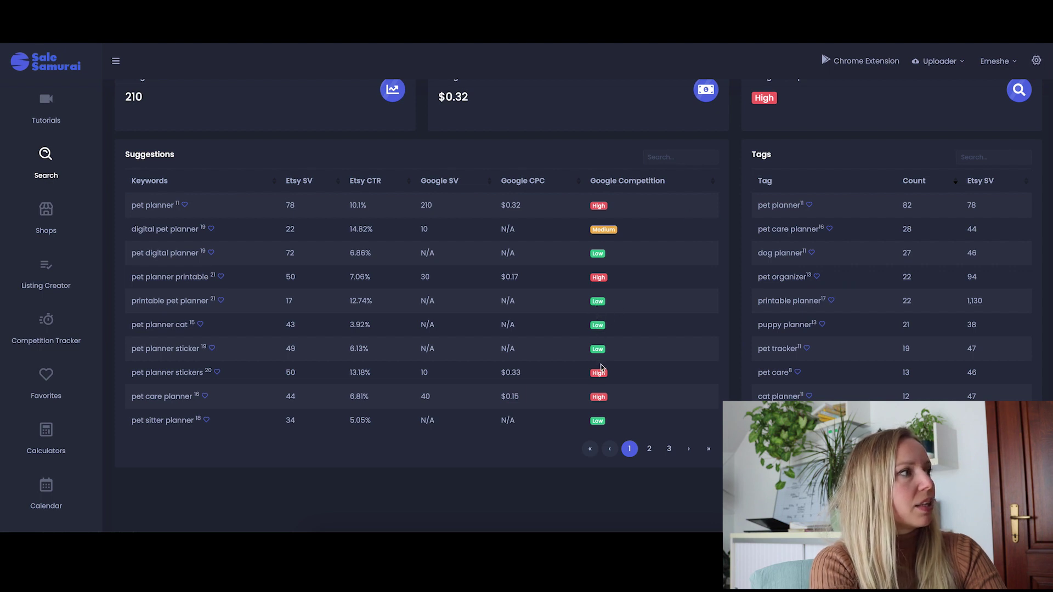
{"action": "scroll", "coordinate": [773, 389], "scroll_direction": "up", "scroll_amount": 1}
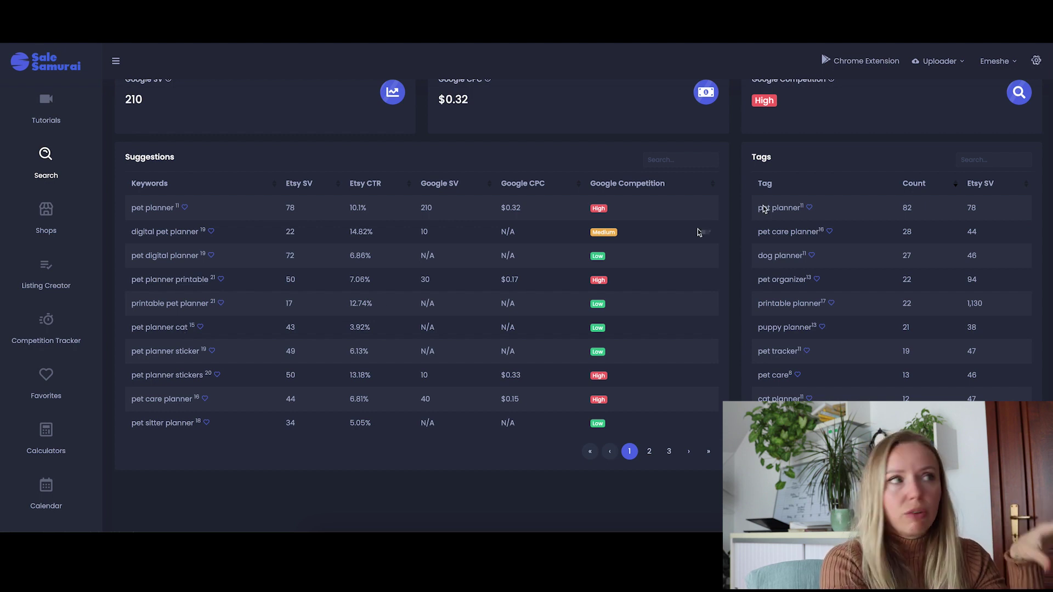
{"action": "scroll", "coordinate": [765, 208], "scroll_direction": "up", "scroll_amount": 2}
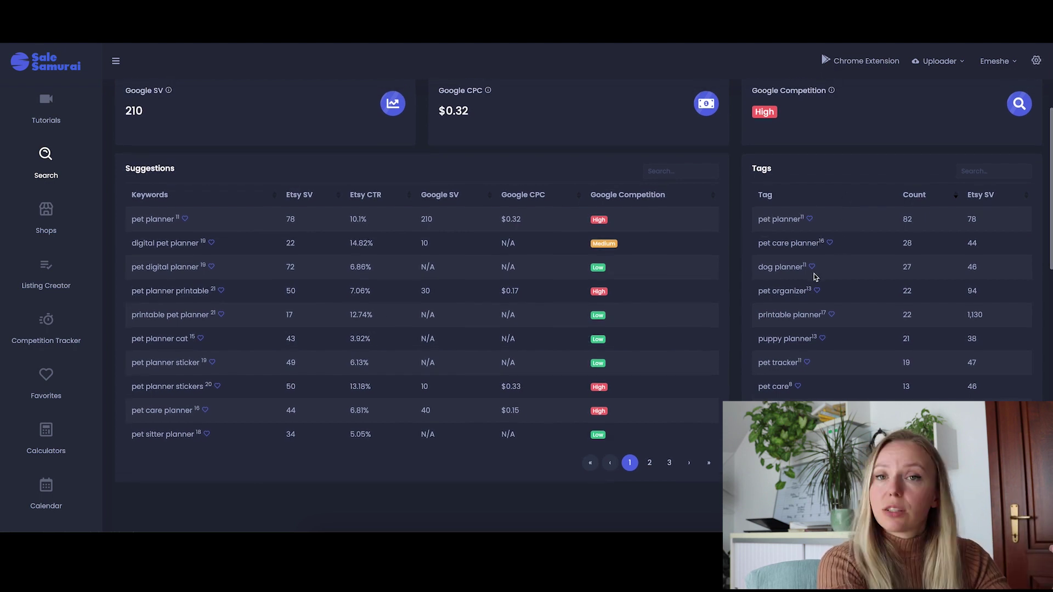
{"action": "scroll", "coordinate": [778, 288], "scroll_direction": "down", "scroll_amount": 1}
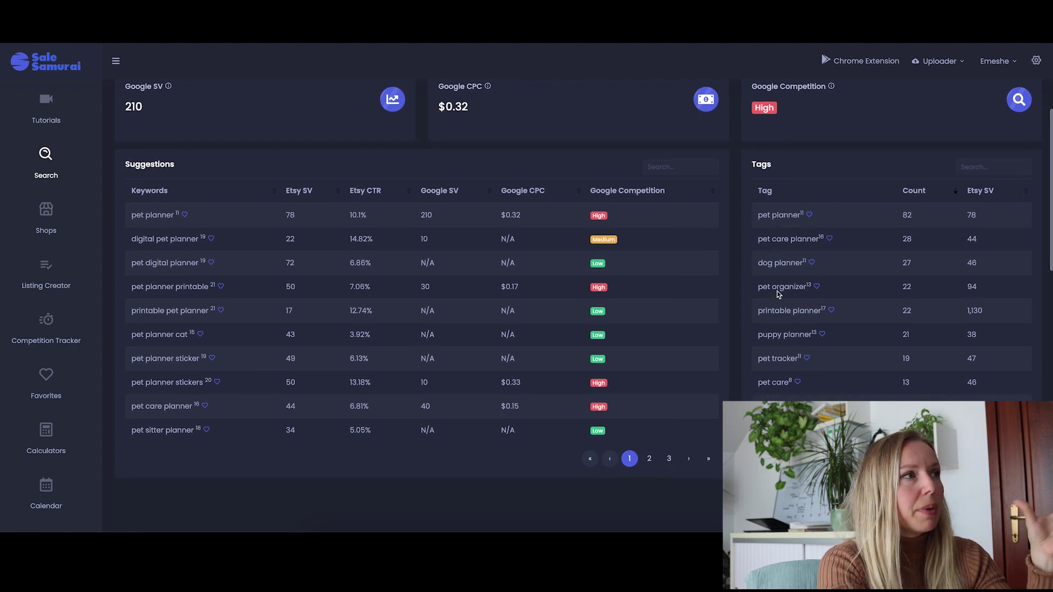
{"action": "scroll", "coordinate": [834, 343], "scroll_direction": "down", "scroll_amount": 2}
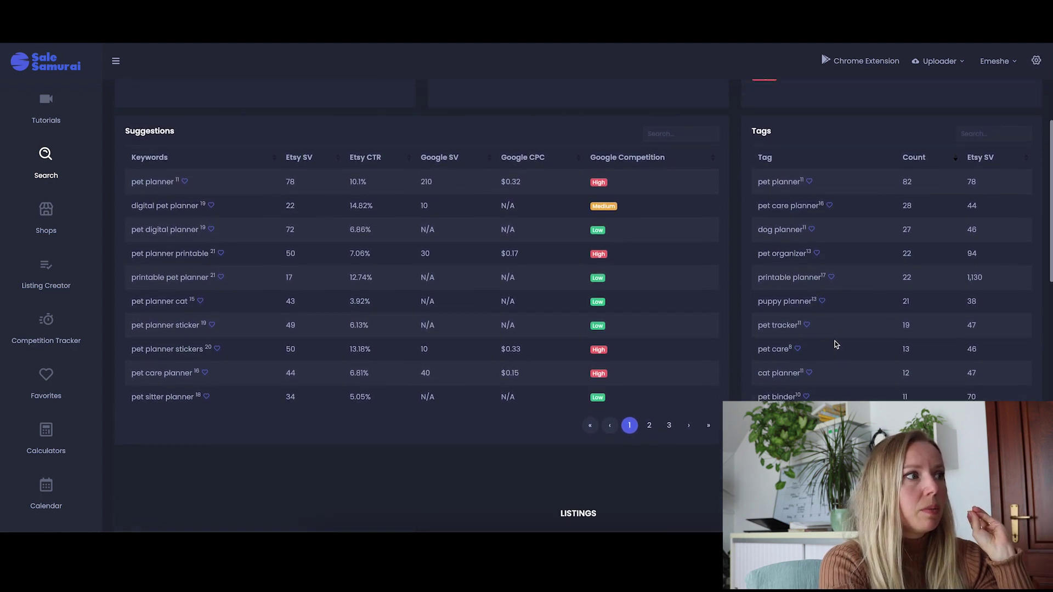
{"action": "scroll", "coordinate": [835, 344], "scroll_direction": "down", "scroll_amount": 8}
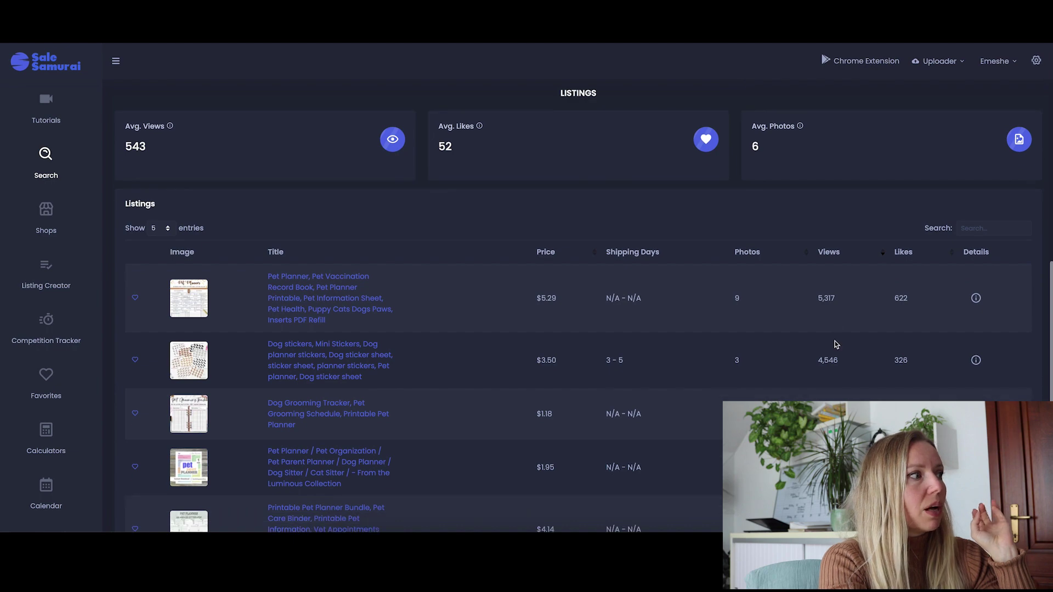
{"action": "scroll", "coordinate": [835, 345], "scroll_direction": "down", "scroll_amount": 3}
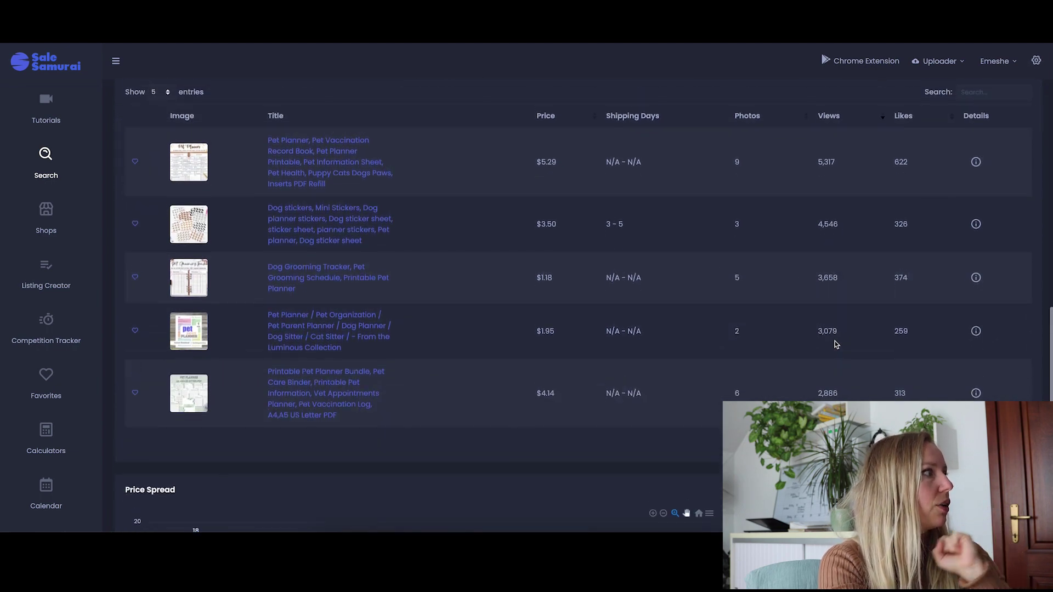
{"action": "scroll", "coordinate": [835, 345], "scroll_direction": "down", "scroll_amount": 4}
{"action": "scroll", "coordinate": [835, 345], "scroll_direction": "up", "scroll_amount": 6}
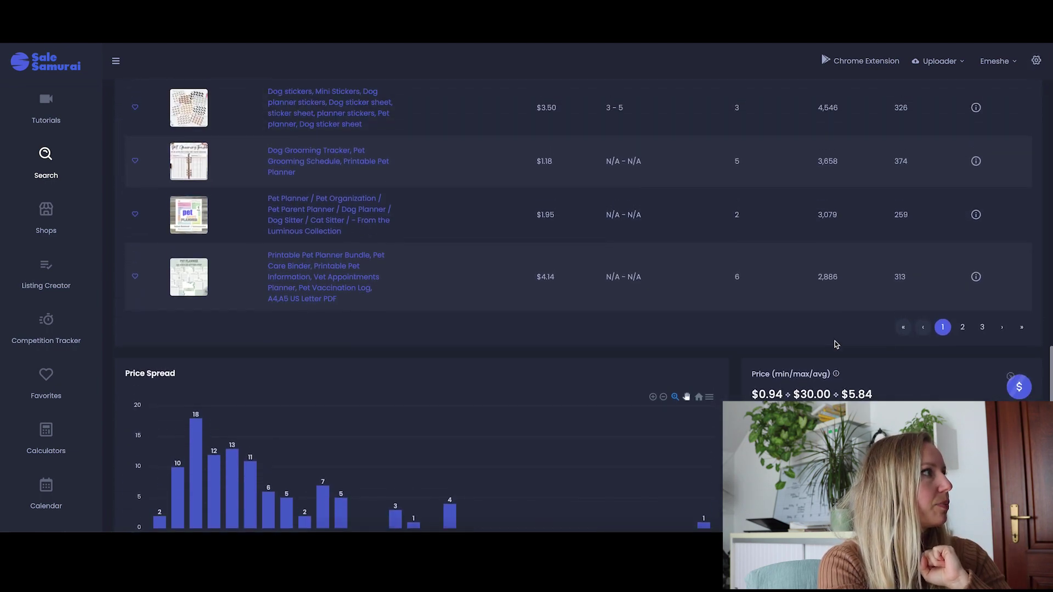
{"action": "scroll", "coordinate": [835, 345], "scroll_direction": "up", "scroll_amount": 7}
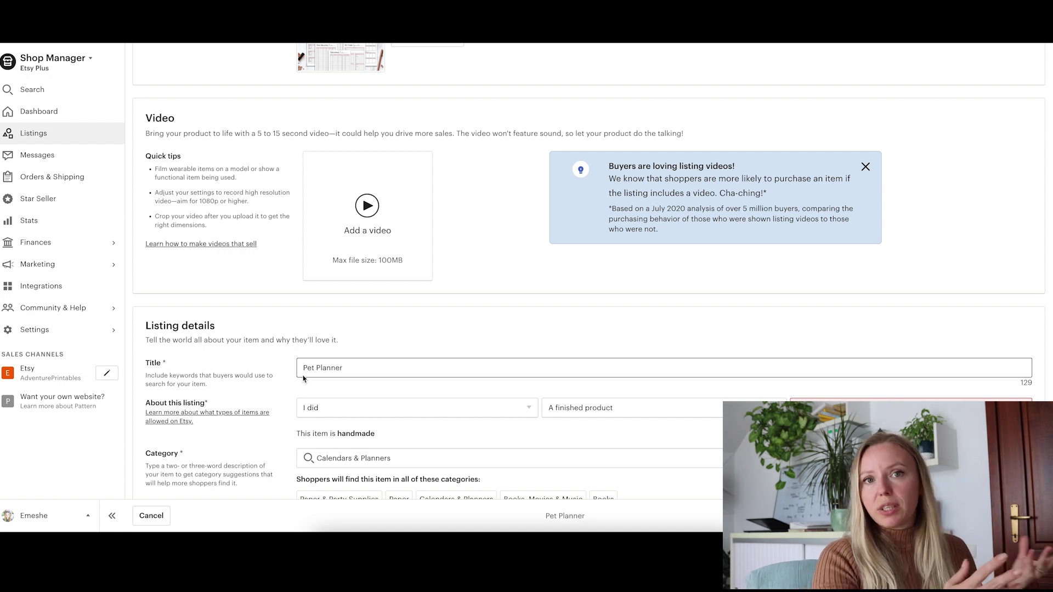
- Add 'Printable' to the title and append ', Digital Pet Planner', fixing typos
{"action": "type", "text": "Printable"}
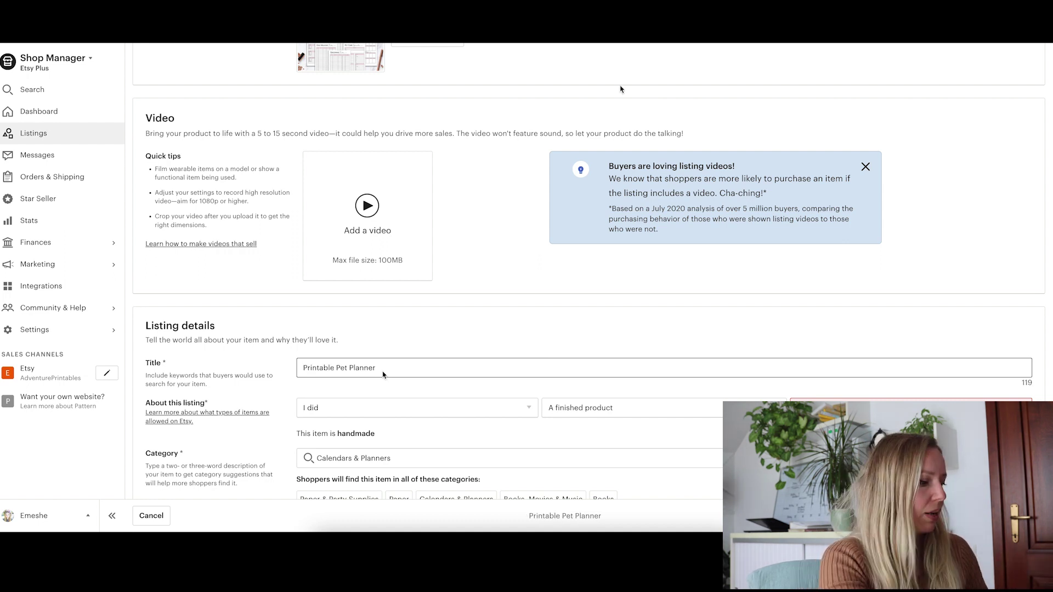
{"action": "key", "text": "End"}
{"action": "type", "text": ","}
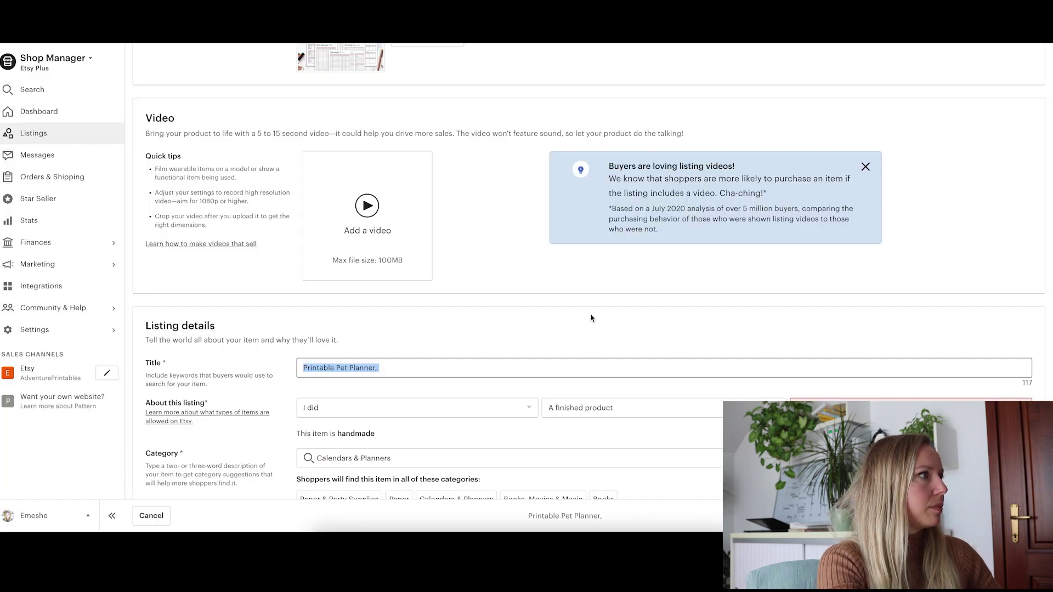
{"action": "left_click", "coordinate": [486, 376]}
{"action": "type", "text": "Per"}
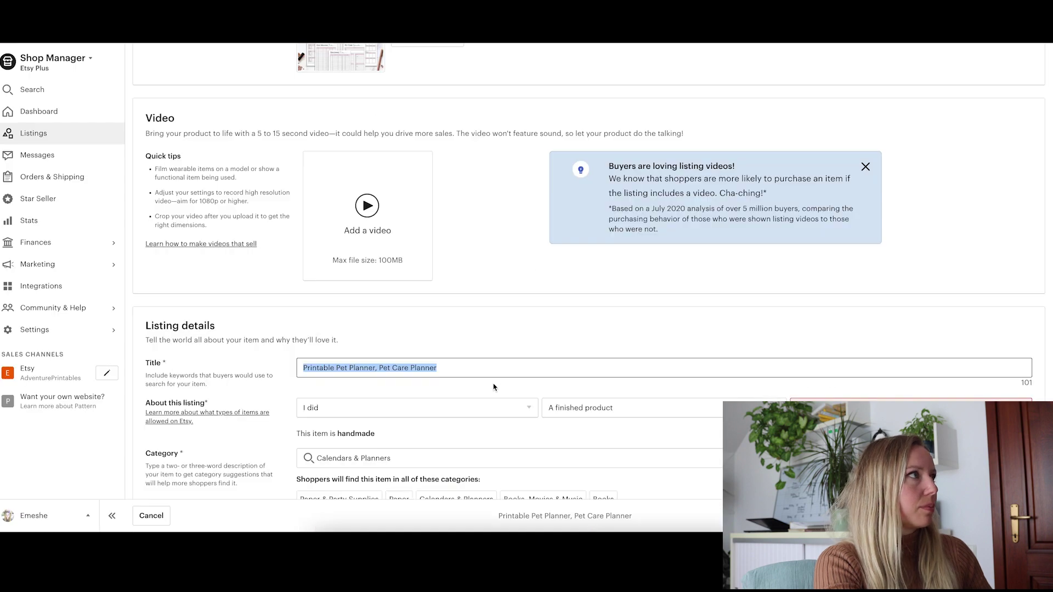
{"action": "left_click", "coordinate": [485, 373]}
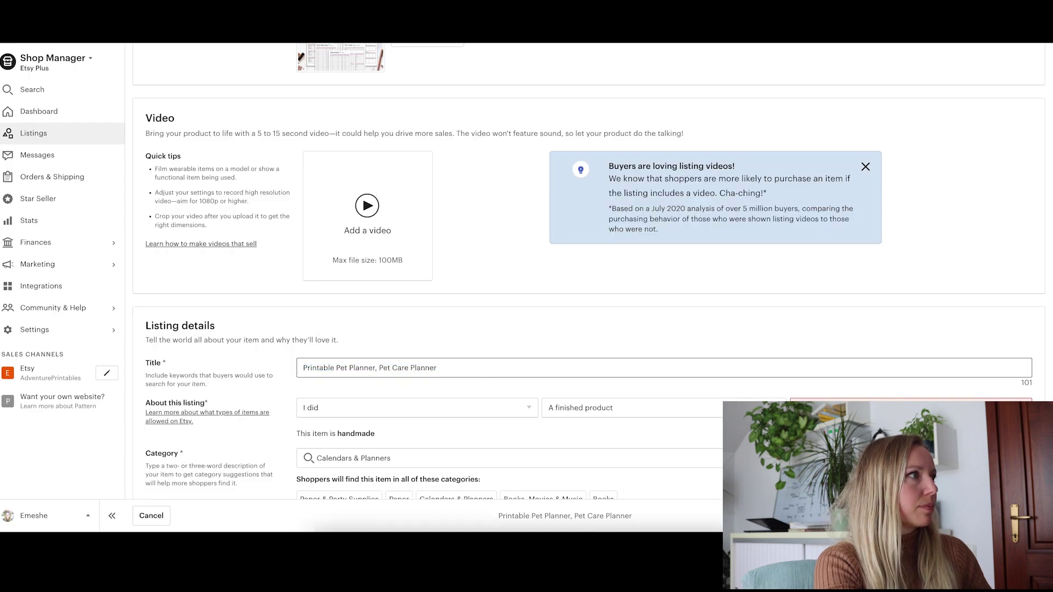
{"action": "type", "text": ", Dic"}
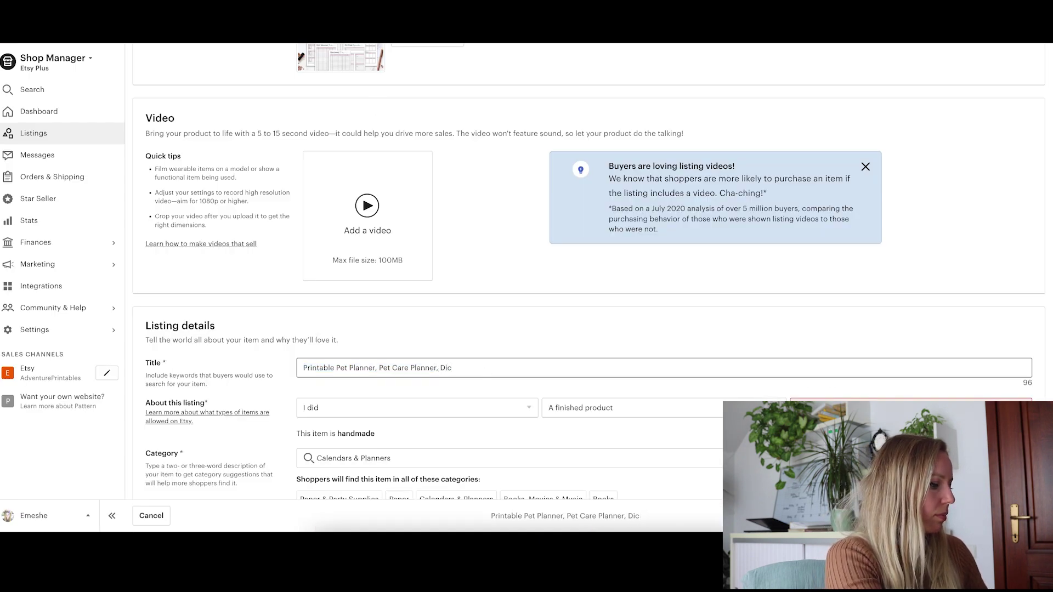
{"action": "key", "text": "BackSpace"}
{"action": "type", "text": "gital Pet"}
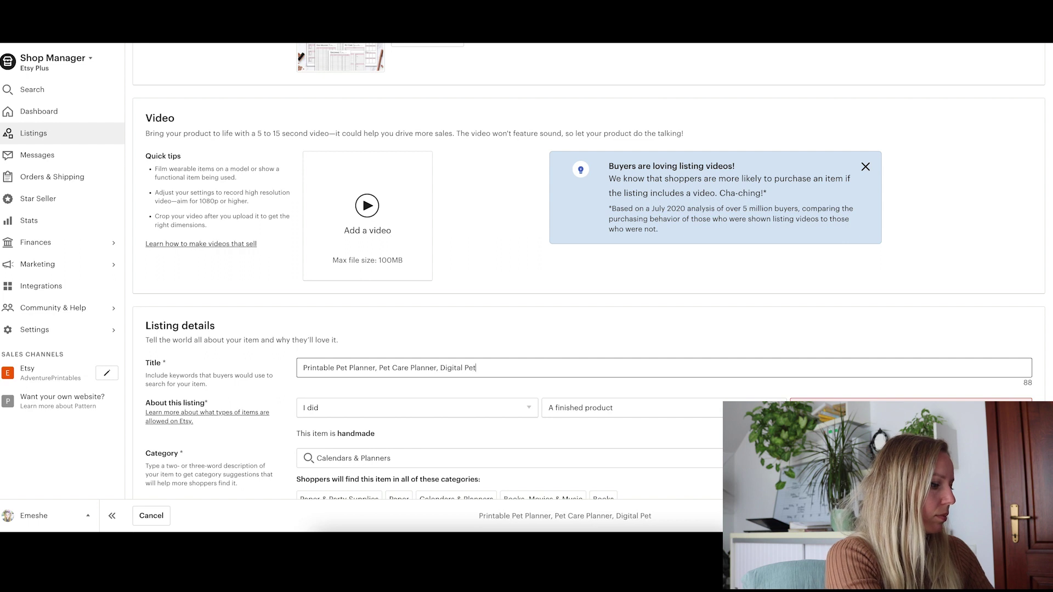
{"action": "type", "text": " P"}
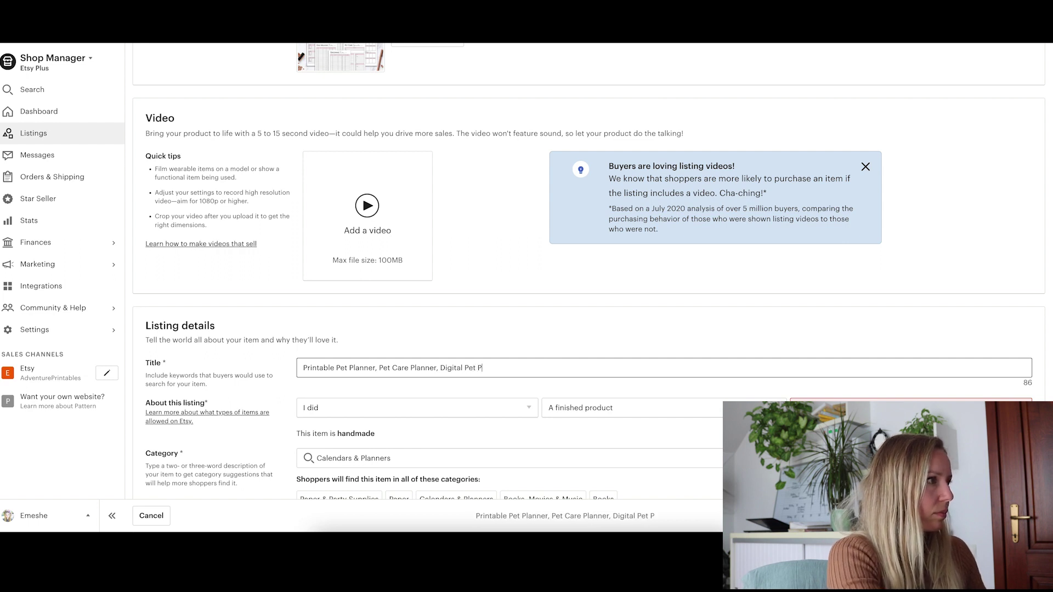
{"action": "type", "text": "lanner"}
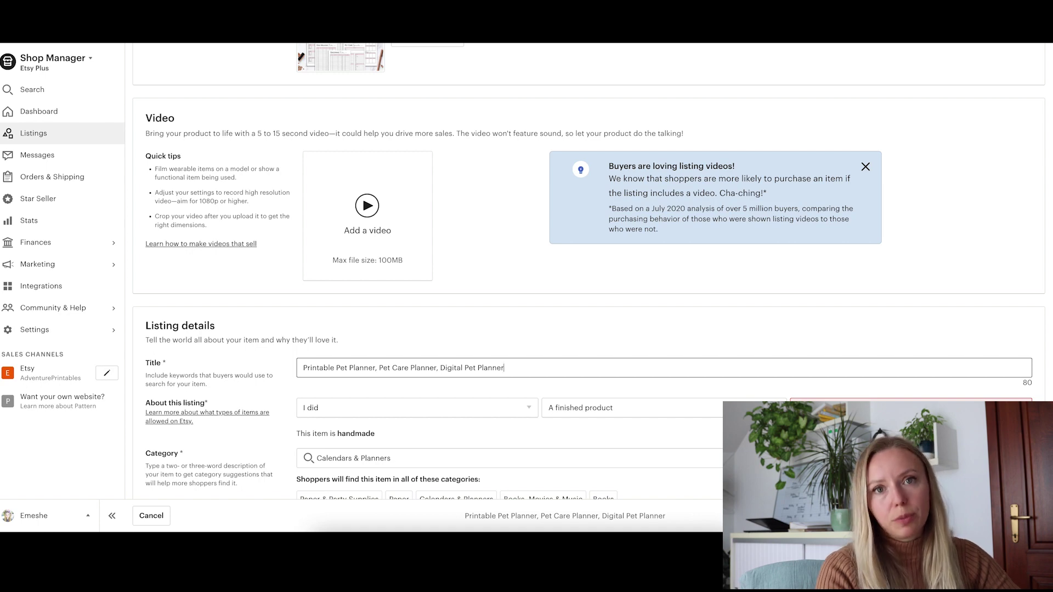
{"action": "scroll", "coordinate": [567, 256], "scroll_direction": "down", "scroll_amount": 7}
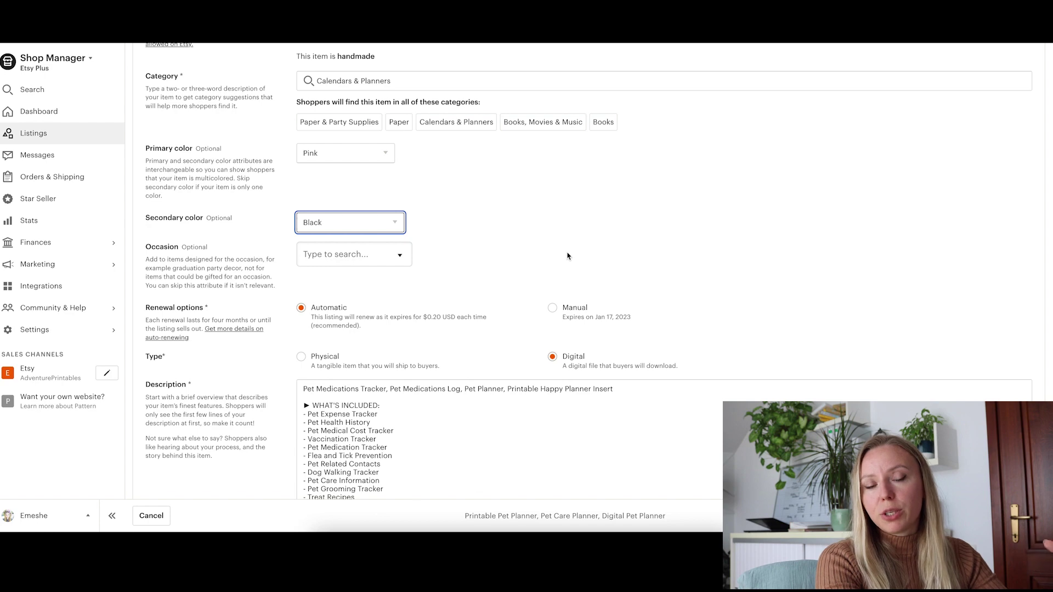
{"action": "scroll", "coordinate": [567, 256], "scroll_direction": "down", "scroll_amount": 3}
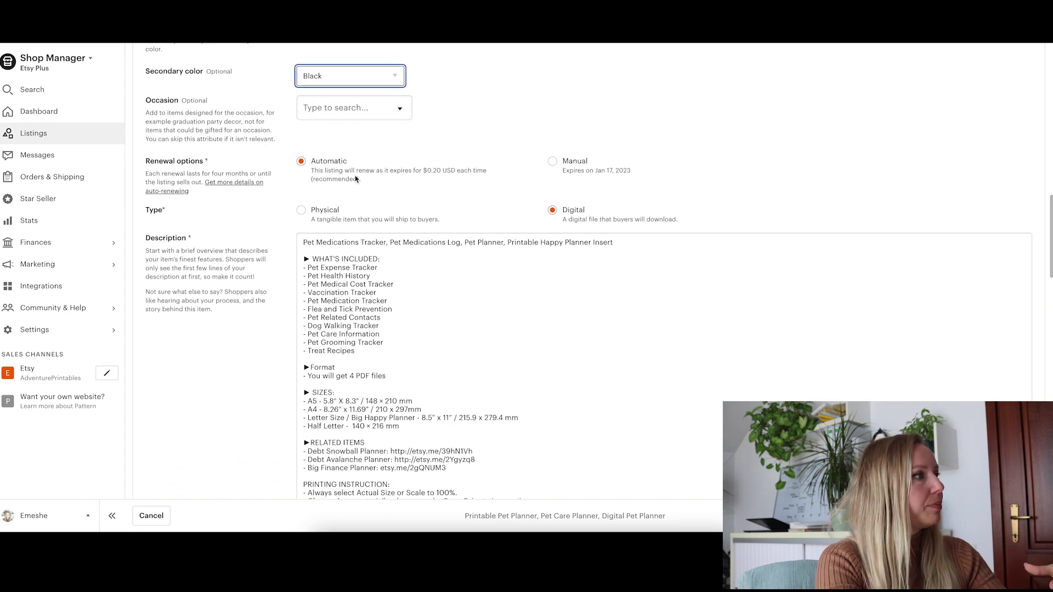
{"action": "scroll", "coordinate": [353, 175], "scroll_direction": "up", "scroll_amount": 1}
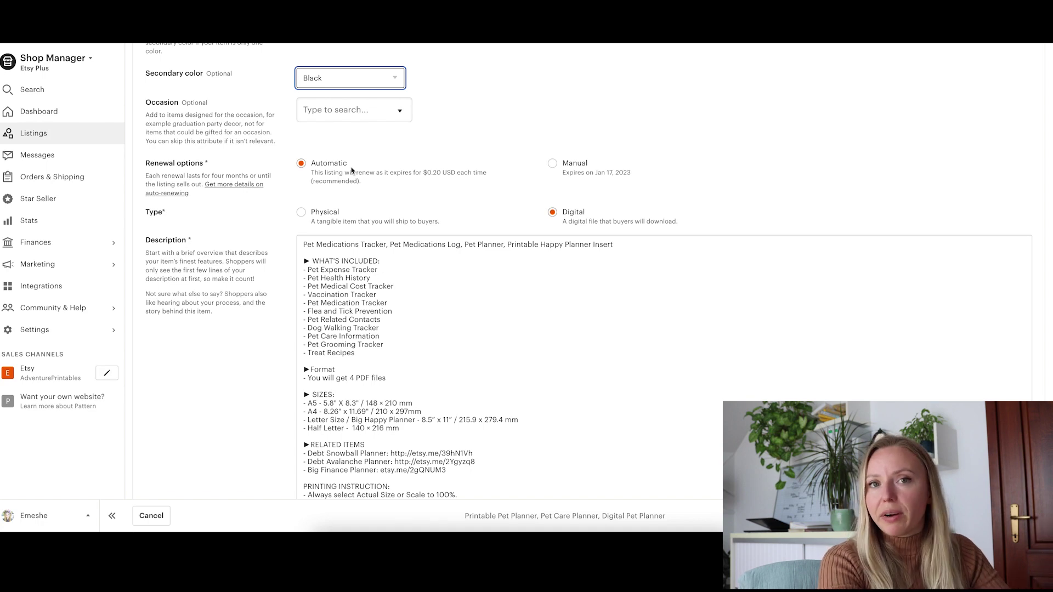
{"action": "scroll", "coordinate": [352, 171], "scroll_direction": "up", "scroll_amount": 8}
{"action": "triple_click", "coordinate": [597, 297]}
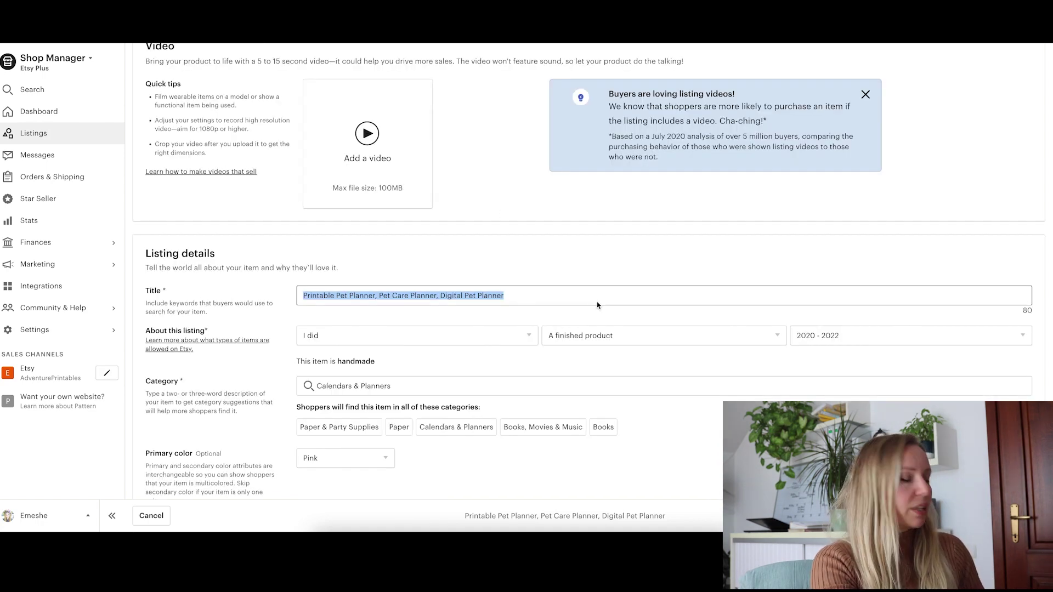
{"action": "scroll", "coordinate": [597, 305], "scroll_direction": "down", "scroll_amount": 4}
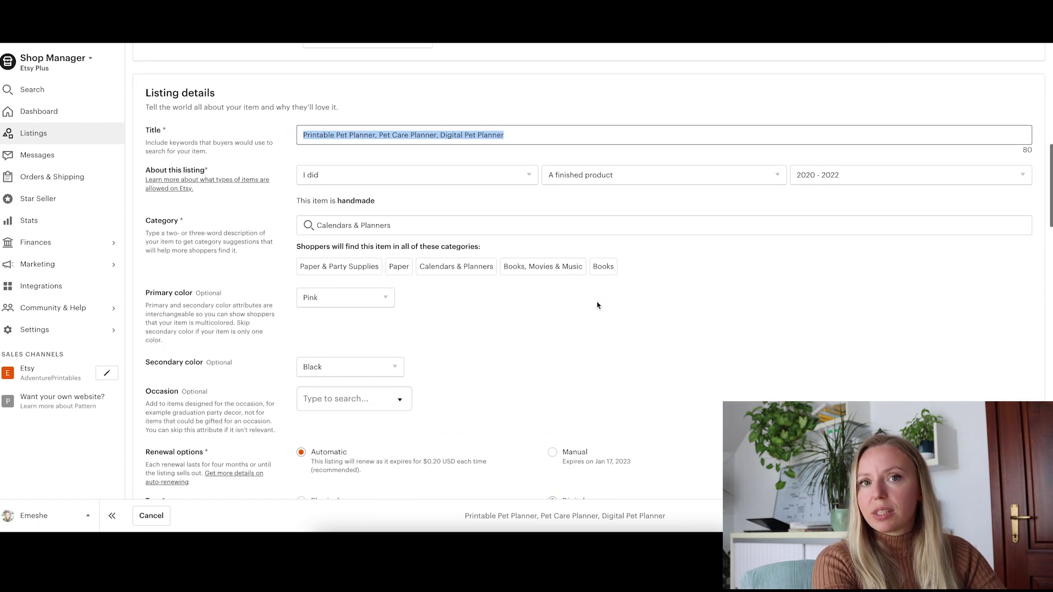
{"action": "scroll", "coordinate": [598, 306], "scroll_direction": "down", "scroll_amount": 2}
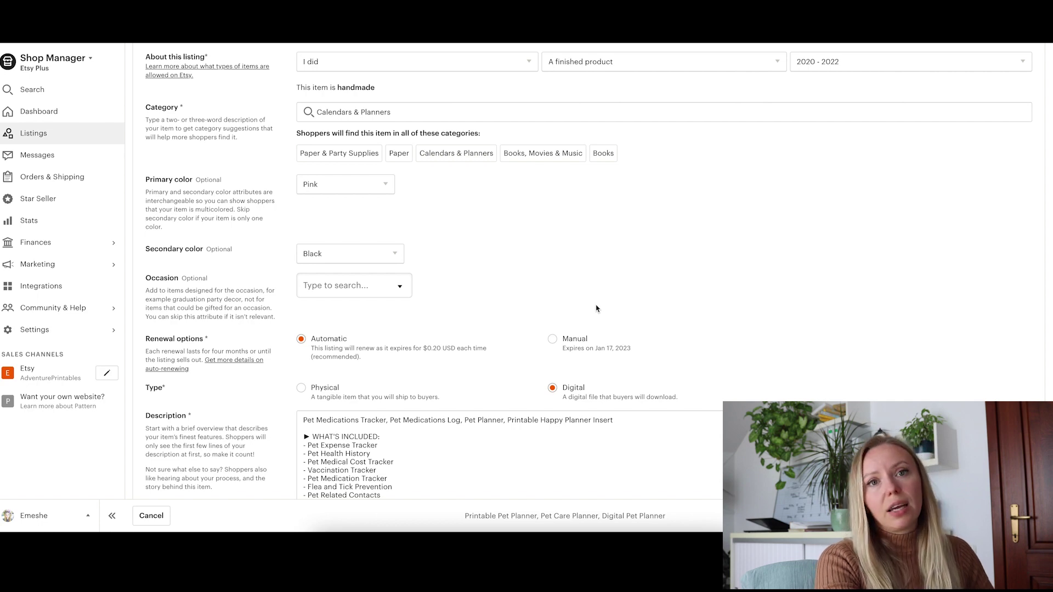
- Start the description with 'This printable Pet Planner is the best tool to track your pets activity…'
{"action": "left_click", "coordinate": [602, 420]}
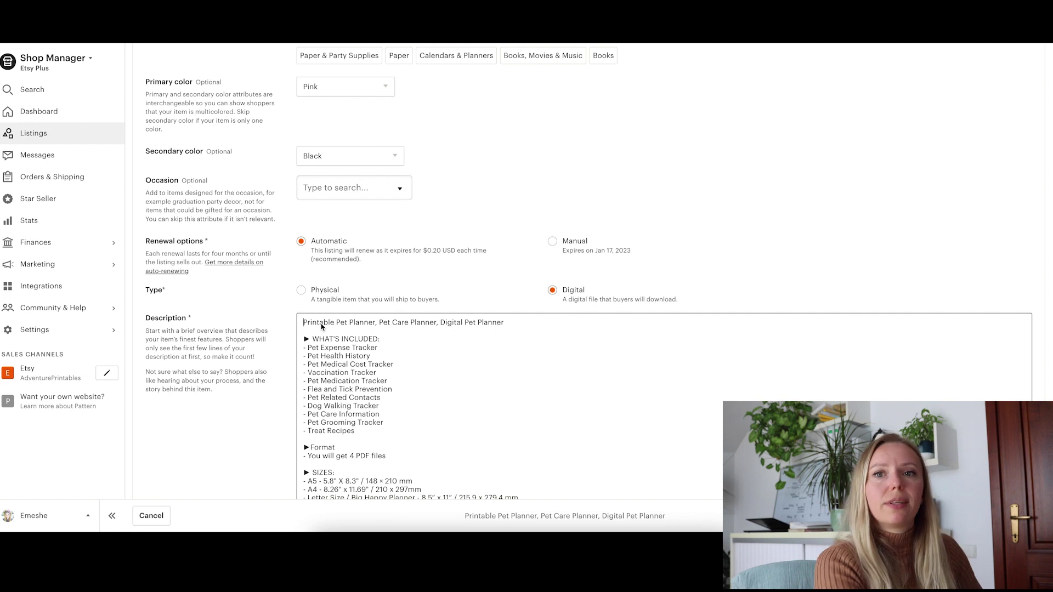
{"action": "type", "text": "This"}
{"action": "key", "text": "Delete"}
{"action": "type", "text": "p"}
{"action": "left_click", "coordinate": [393, 323]}
{"action": "type", "text": "is the best tool to "}
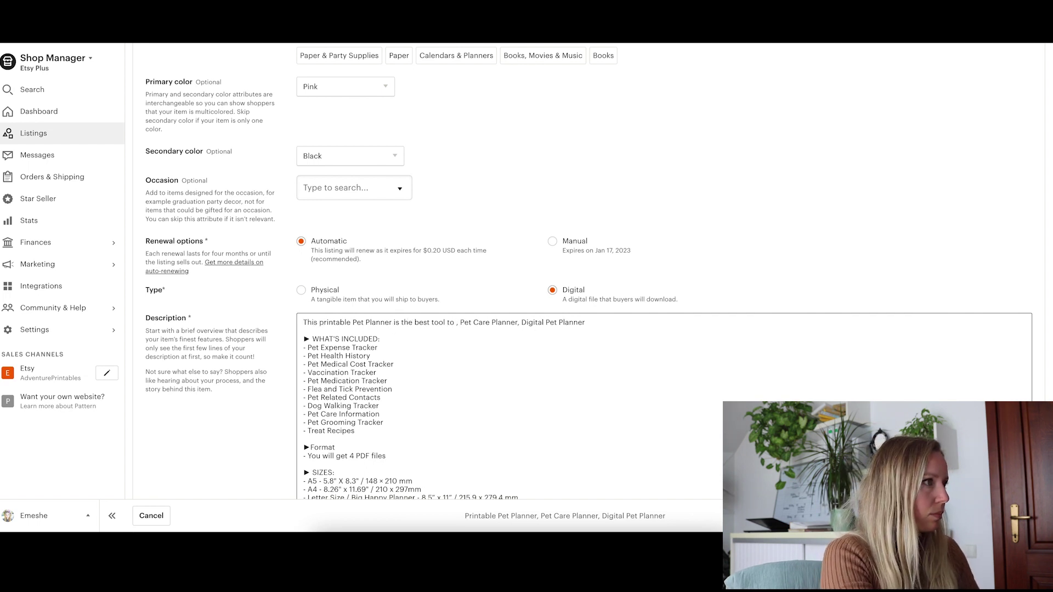
{"action": "type", "text": "track you pets activity,"}
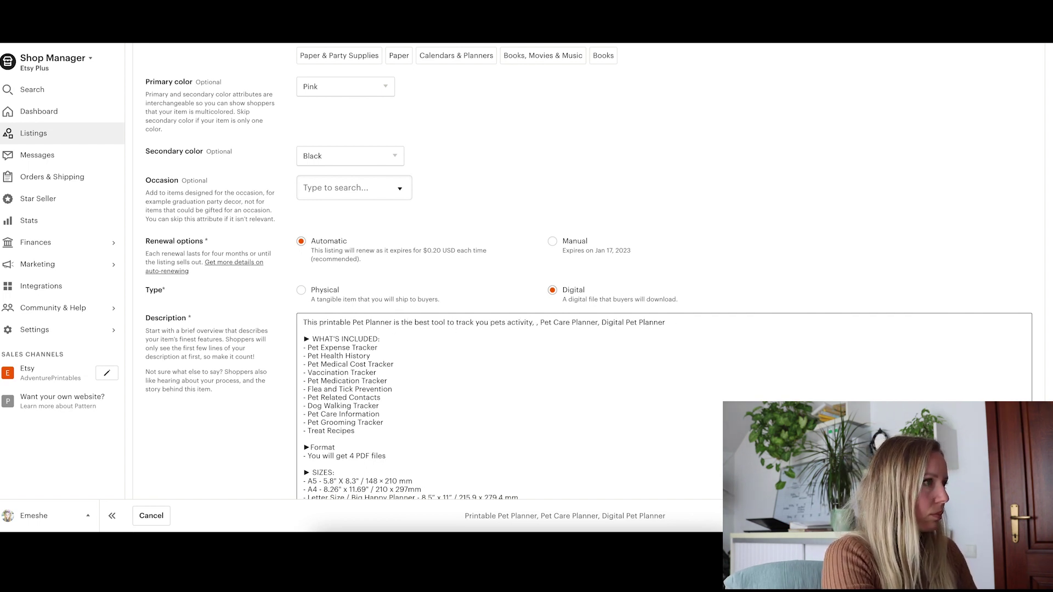
{"action": "left_click", "coordinate": [489, 322]}
{"action": "type", "text": "r"}
{"action": "left_click", "coordinate": [537, 323]}
{"action": "type", "text": "pet medicine"}
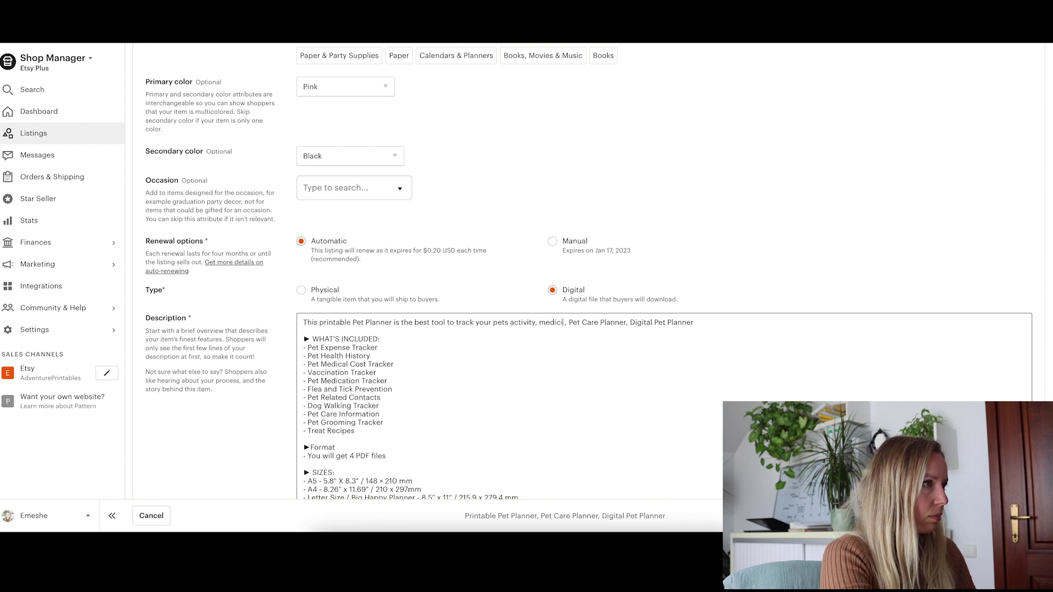
{"action": "key", "text": "BackSpace"}
{"action": "key", "text": "Right"}
{"action": "key", "text": "Right"}
{"action": "type", "text": "petdocor visits and so on."}
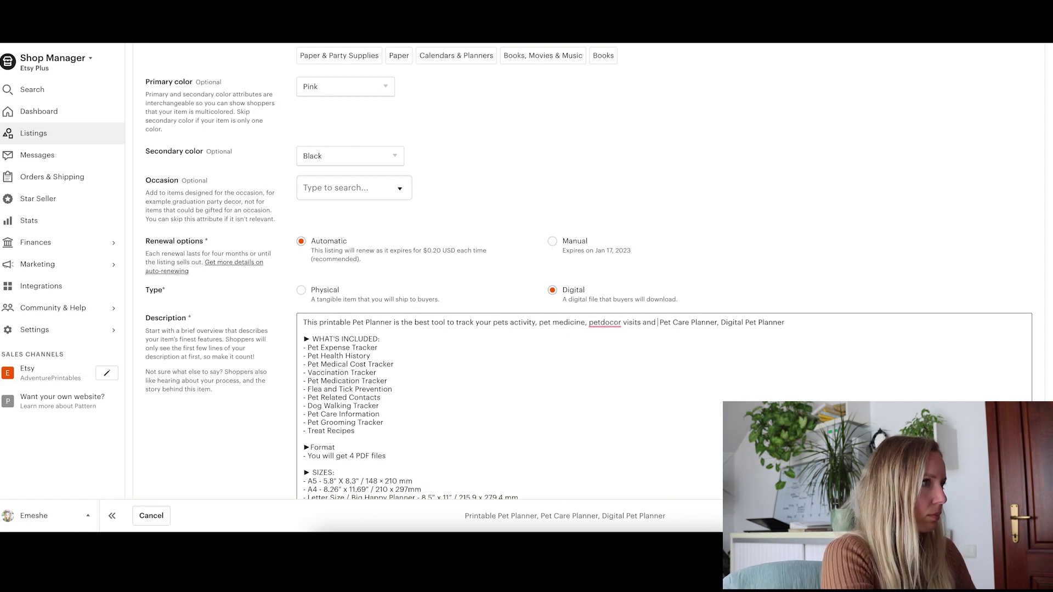
{"action": "left_click", "coordinate": [600, 323]}
{"action": "left_click", "coordinate": [681, 322]}
- Add a sentence calling it a pet care or digital pet planner usable as a dog planner
{"action": "type", "text": "By having this printable pet"}
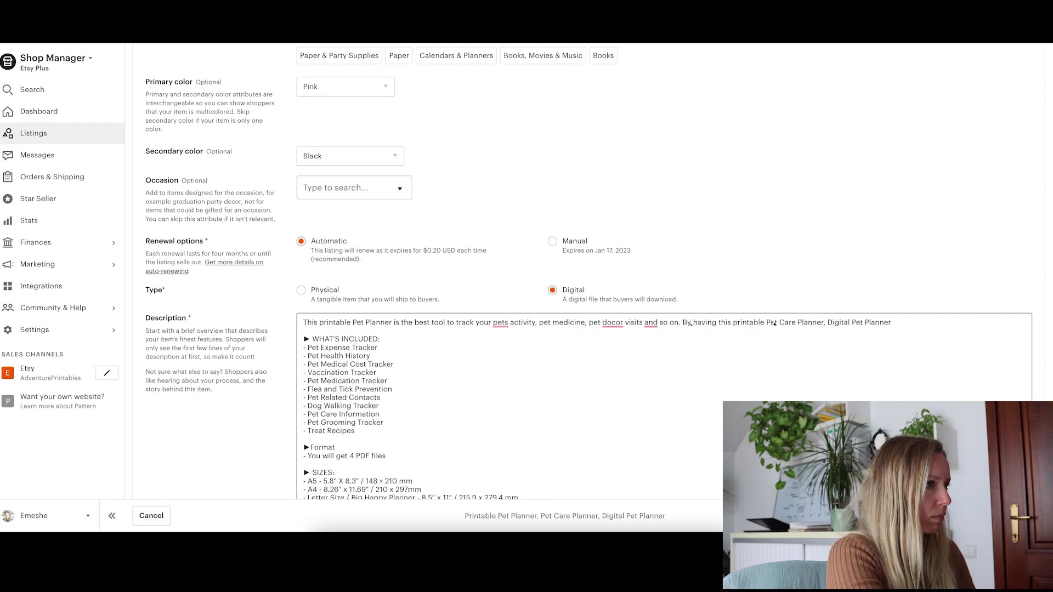
{"action": "key", "text": "Delete"}
{"action": "key", "text": "Delete"}
{"action": "key", "text": "Delete"}
{"action": "key", "text": "Delete"}
{"action": "key", "text": "Delete"}
{"action": "type", "text": "care planner or digital"}
{"action": "key", "text": "Delete"}
{"action": "key", "text": "Delete"}
{"action": "key", "text": "Delete"}
{"action": "key", "text": "Delete"}
{"action": "key", "text": "Delete"}
{"action": "key", "text": "Delete"}
{"action": "key", "text": "Delete"}
{"action": "key", "text": "Delete"}
{"action": "key", "text": "Delete"}
{"action": "key", "text": "Delete"}
{"action": "key", "text": "Delete"}
{"action": "key", "text": "Delete"}
{"action": "key", "text": "Delete"}
{"action": "key", "text": "Delete"}
{"action": "key", "text": "Delete"}
{"action": "key", "text": "Delete"}
{"action": "key", "text": "Delete"}
{"action": "key", "text": "Delete"}
{"action": "key", "text": "Delete"}
{"action": "key", "text": "Delete"}
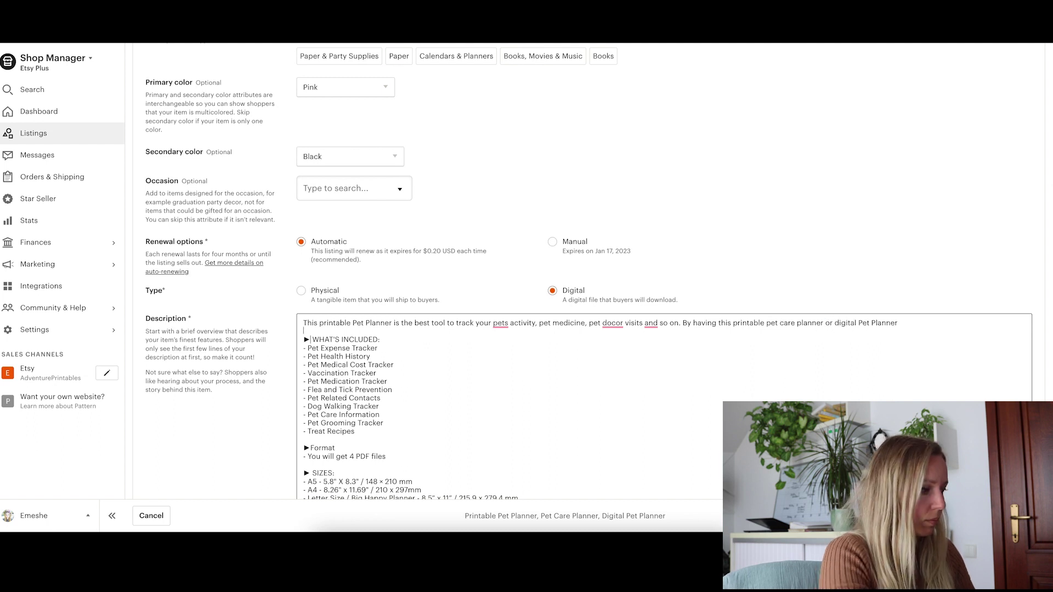
{"action": "type", "text": "pet planner"}
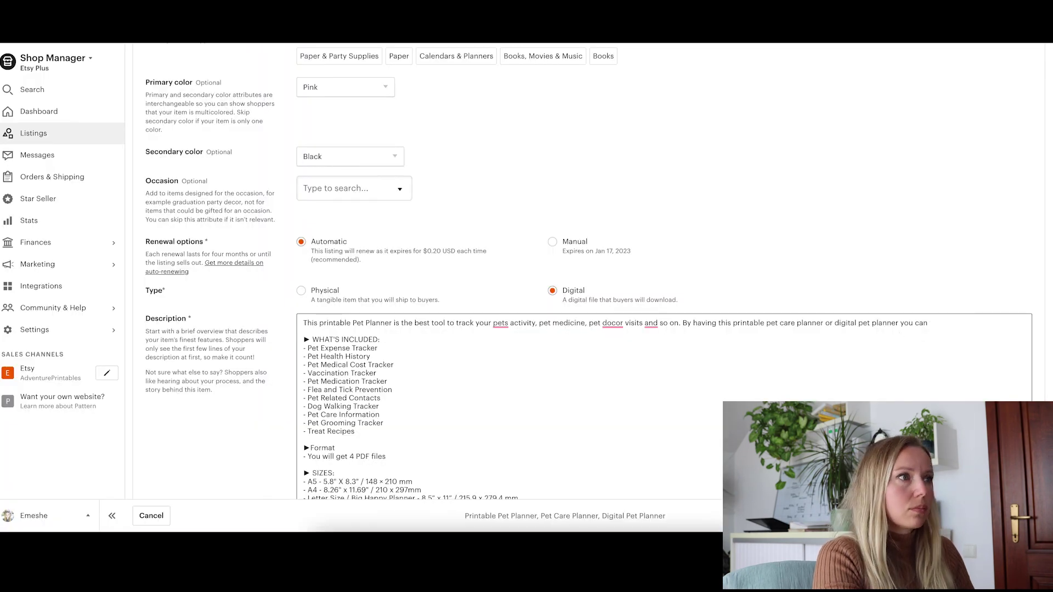
{"action": "type", "text": "take best car of yuo"}
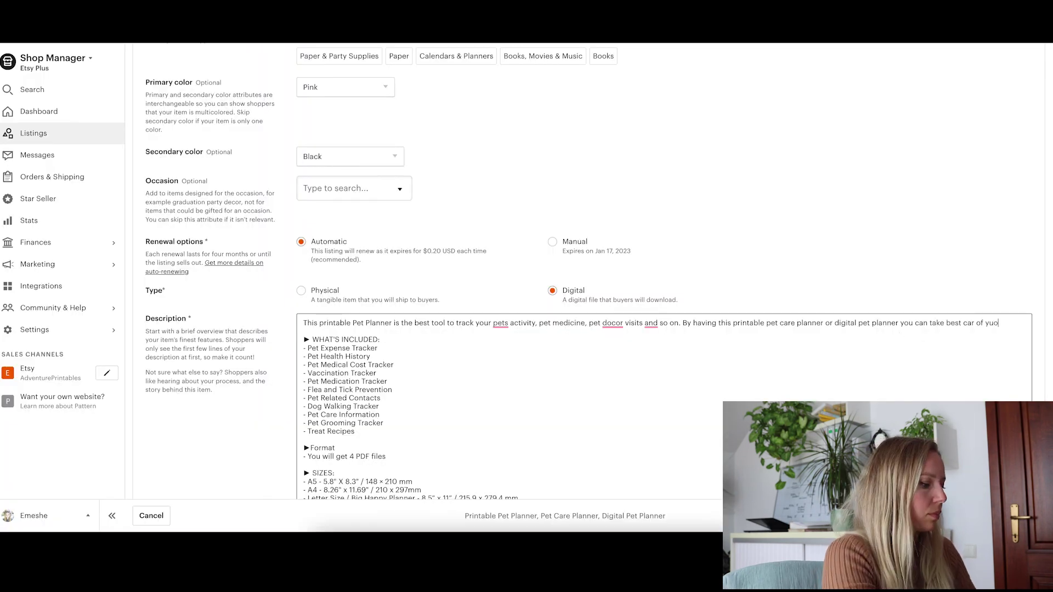
{"action": "key", "text": "BackSpace"}
{"action": "type", "text": "ur pets. It can be used as a dog planner or as a car planner "}
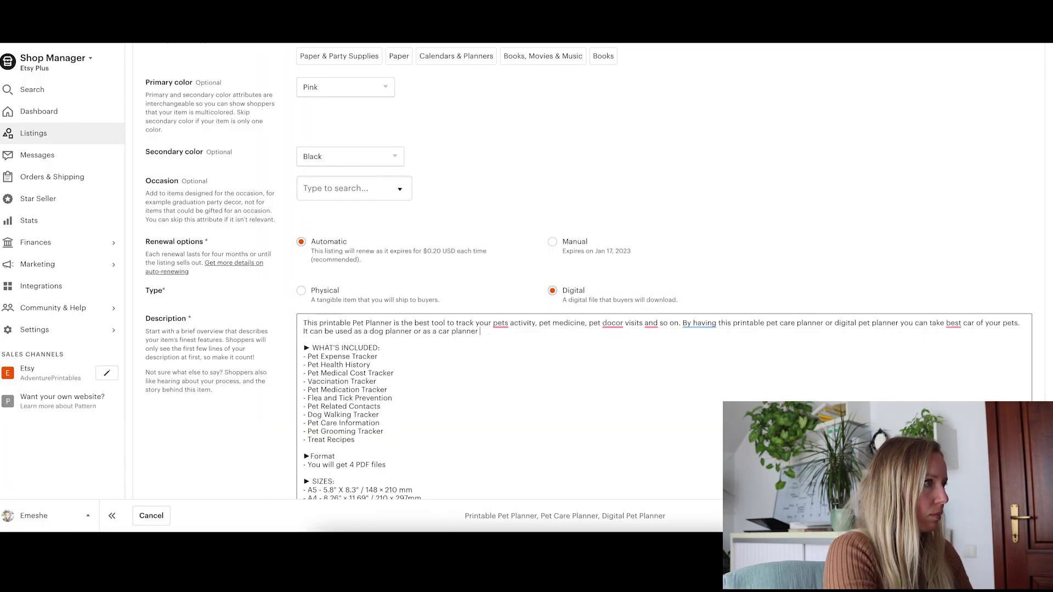
{"action": "type", "text": "ot any other pet planner as it iss very versatile printable pages."}
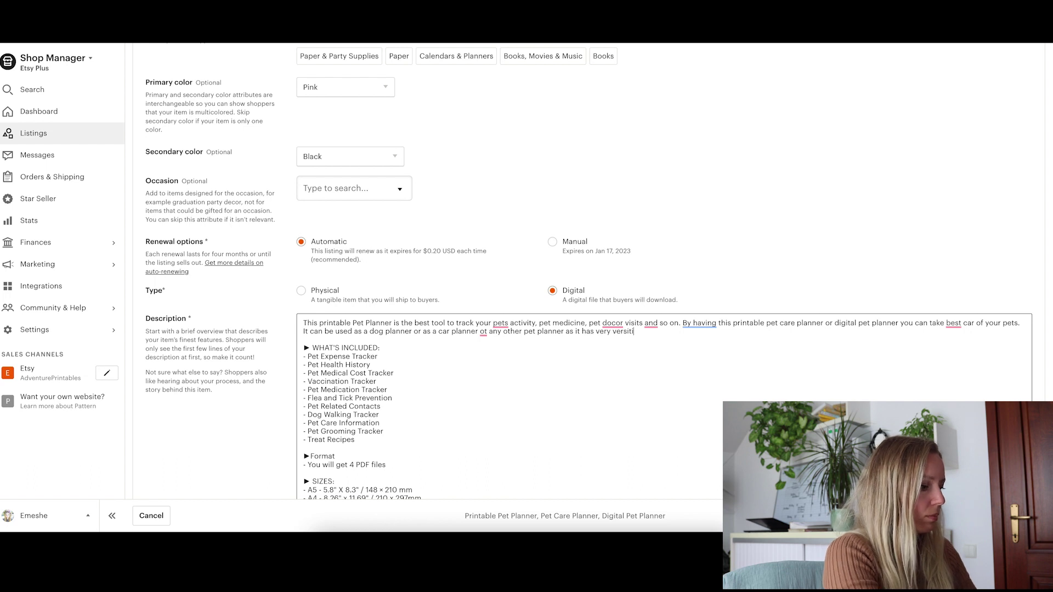
- Correct the typos 'docor' to 'doctor', 'ot' to 'or', and 'car' to 'care'
{"action": "left_click", "coordinate": [616, 324]}
{"action": "type", "text": "t"}
{"action": "left_click", "coordinate": [490, 333]}
{"action": "key", "text": "BackSpace"}
{"action": "type", "text": "r"}
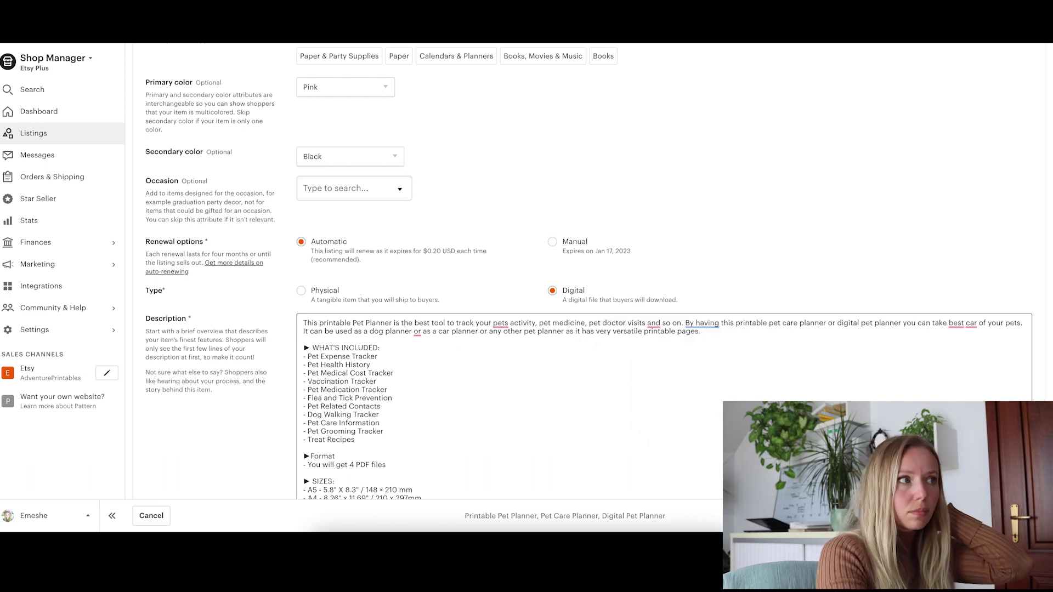
{"action": "left_click", "coordinate": [952, 349]}
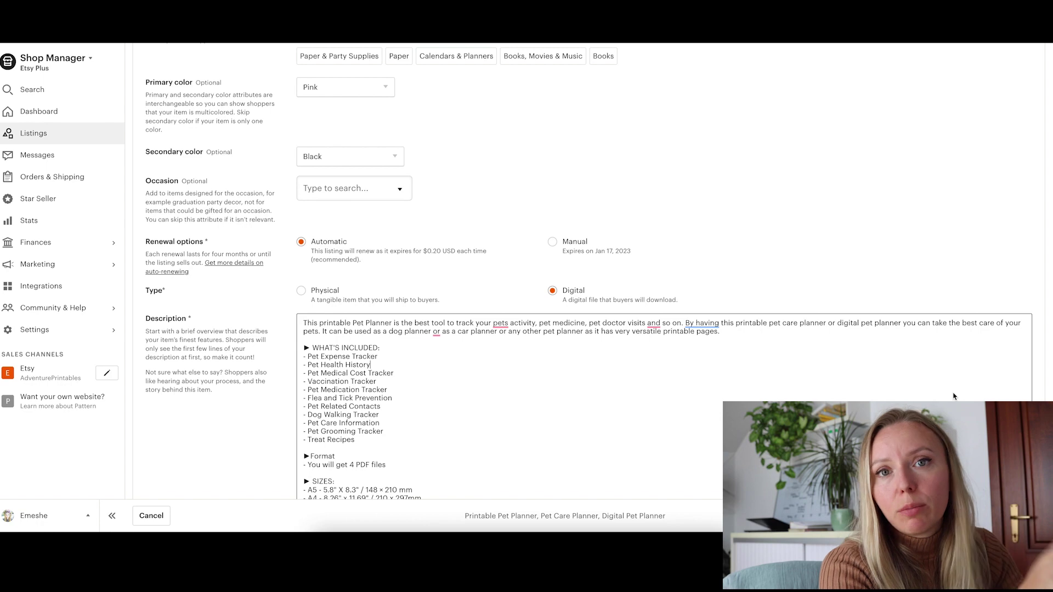
- Swap the 'printable insert' tag for a 'pet care planner' tag
{"action": "scroll", "coordinate": [953, 396], "scroll_direction": "down", "scroll_amount": 15}
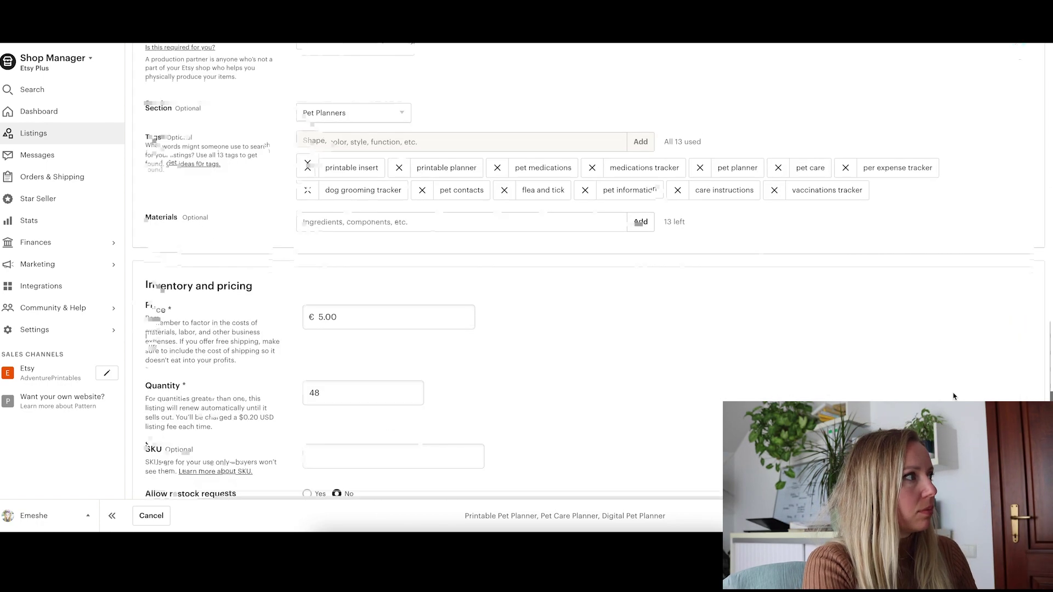
{"action": "scroll", "coordinate": [549, 281], "scroll_direction": "up", "scroll_amount": 2}
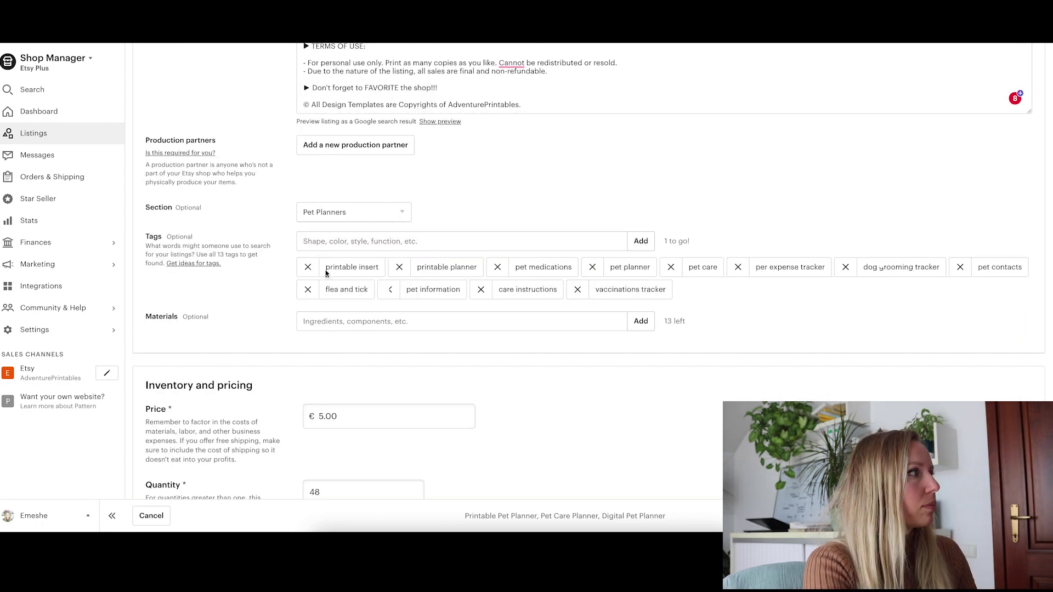
{"action": "left_click", "coordinate": [308, 268]}
{"action": "left_click", "coordinate": [388, 241]}
{"action": "type", "text": "pet care planner"}
{"action": "key", "text": "Return"}
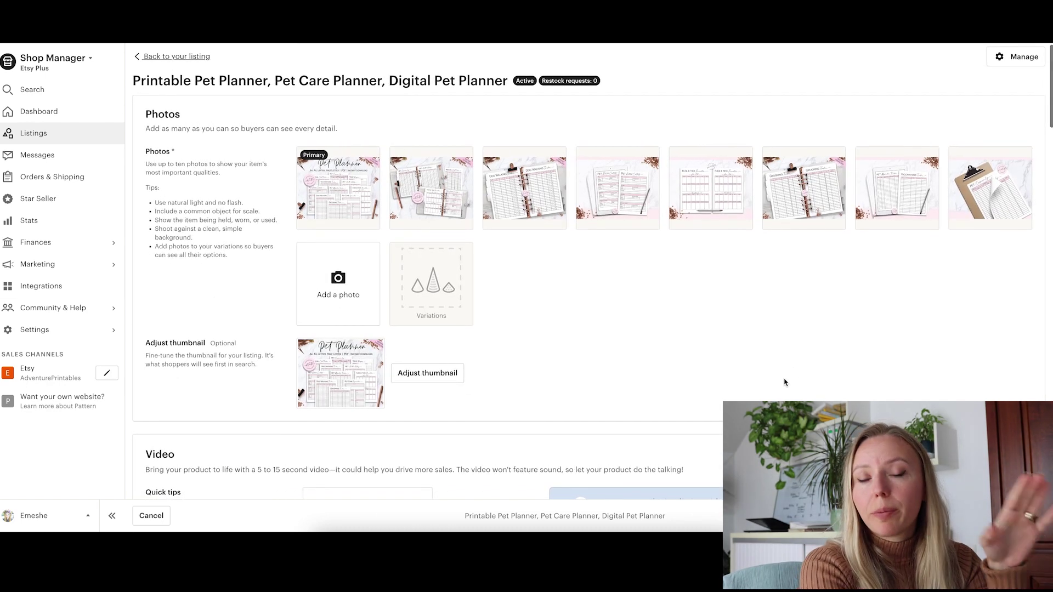
- Publish the listing to save the new title, description and tags
{"action": "left_click", "coordinate": [505, 164]}
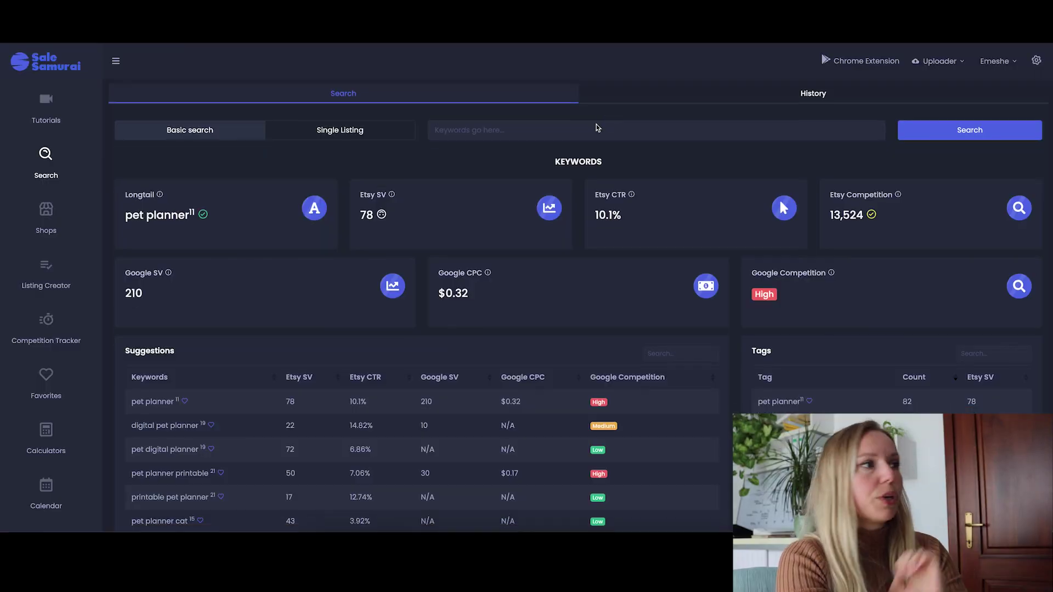
- In the Profit Calculator, enter a product price of 10
{"action": "left_click", "coordinate": [85, 435]}
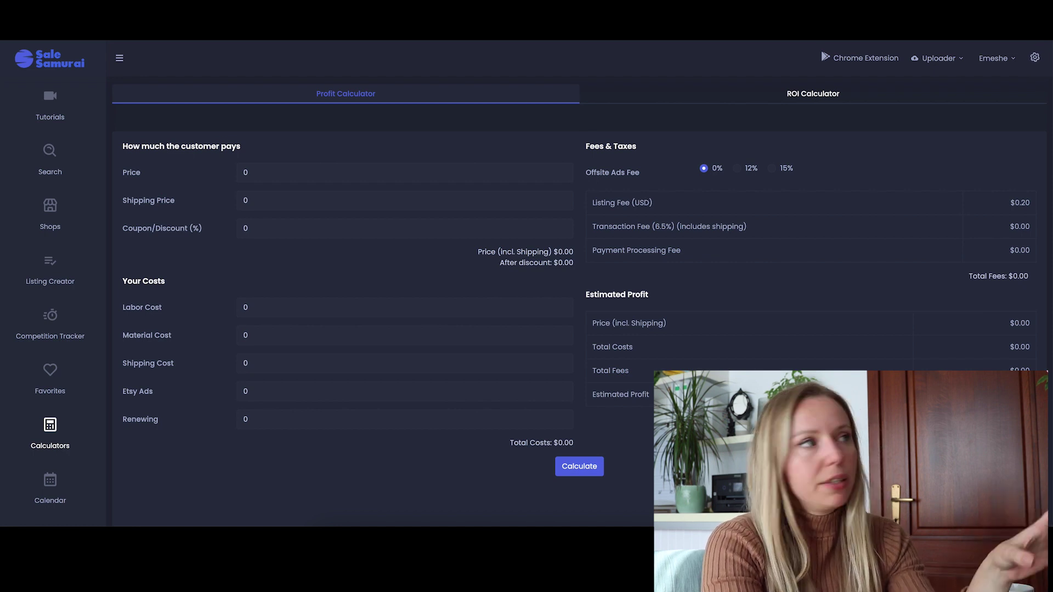
{"action": "left_click", "coordinate": [370, 176]}
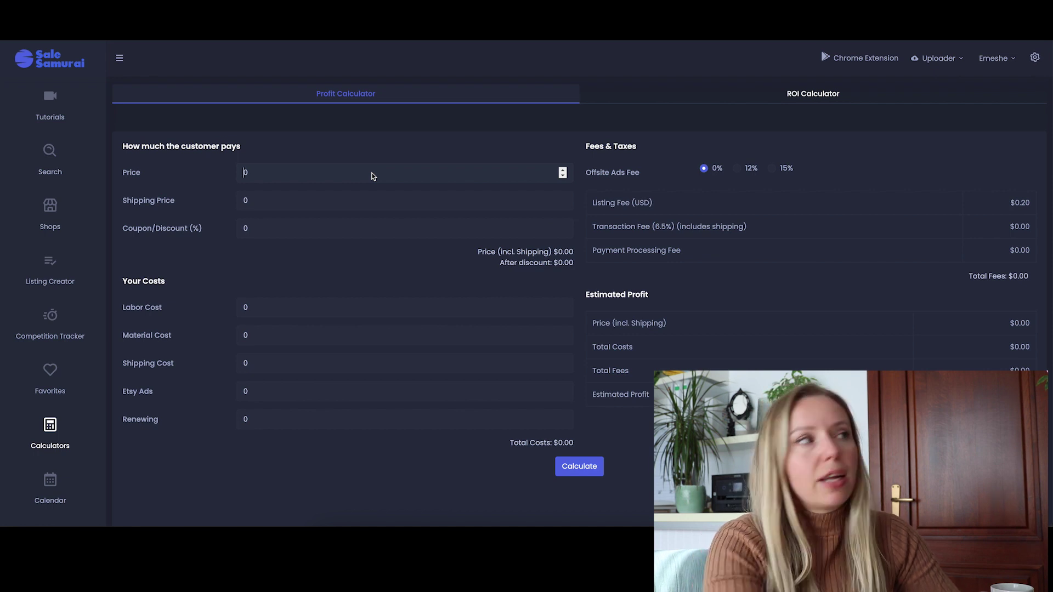
{"action": "type", "text": "100"}
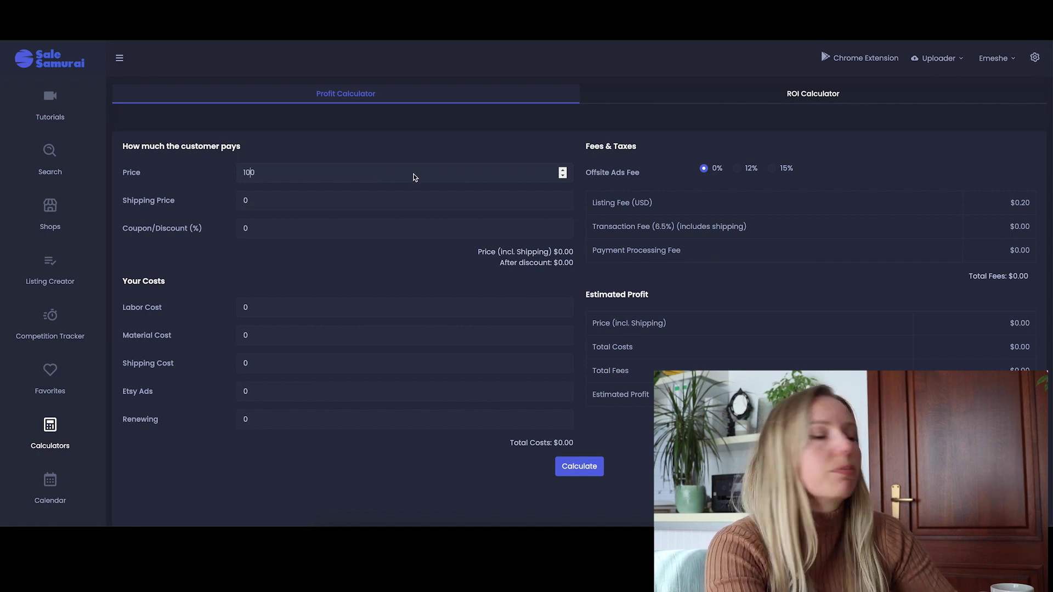
{"action": "key", "text": "Delete"}
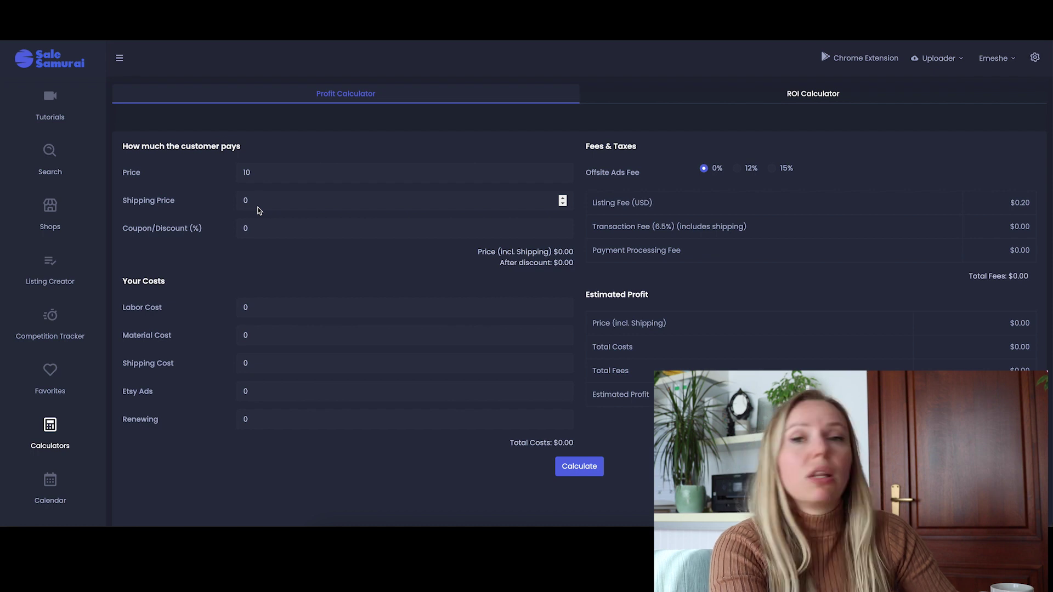
- Enter a 20% coupon discount and check the price including shipping total
{"action": "scroll", "coordinate": [258, 208], "scroll_direction": "down", "scroll_amount": 1}
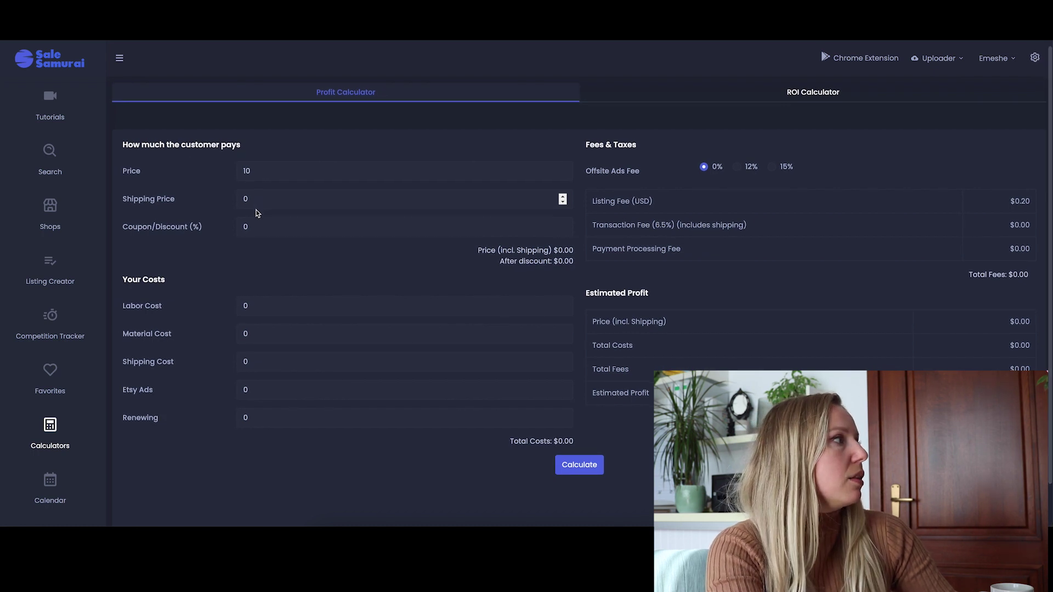
{"action": "double_click", "coordinate": [235, 227]}
{"action": "scroll", "coordinate": [235, 229], "scroll_direction": "down", "scroll_amount": 1}
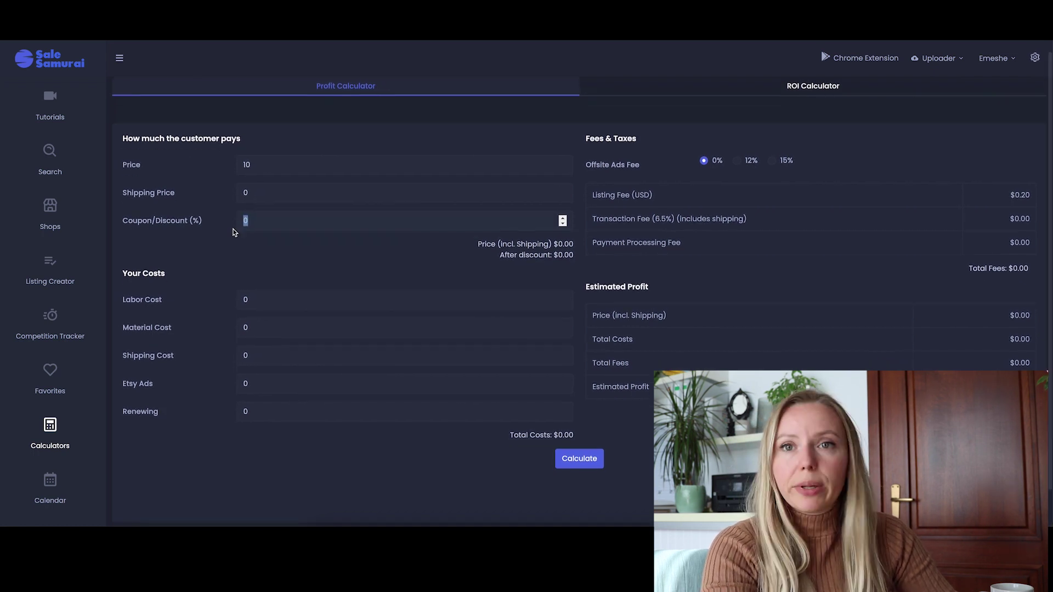
{"action": "type", "text": "20"}
{"action": "left_click_drag", "start_coordinate": [295, 248], "coordinate": [316, 255]}
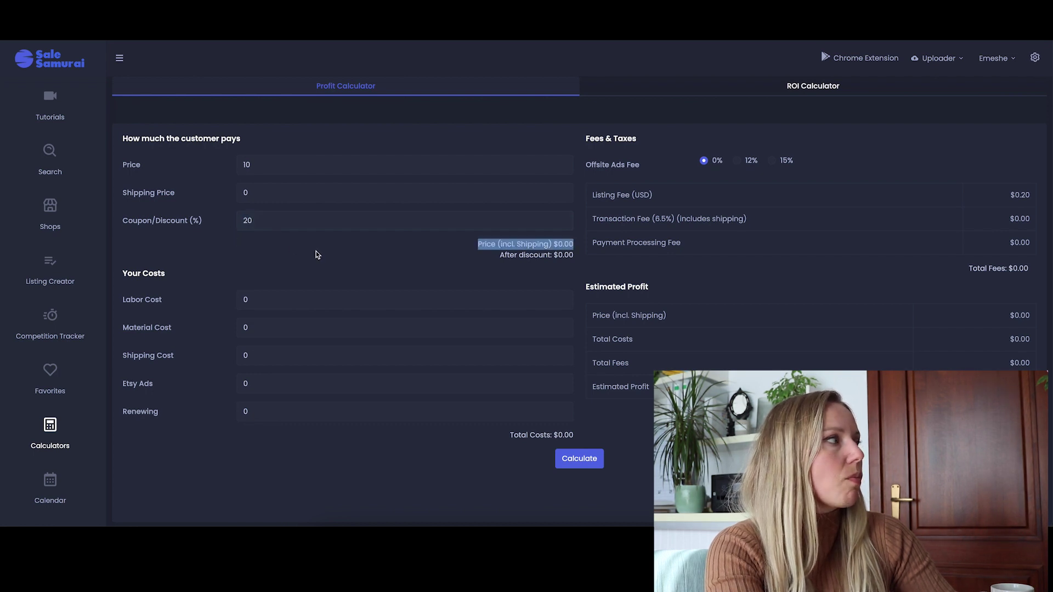
{"action": "left_click", "coordinate": [332, 249]}
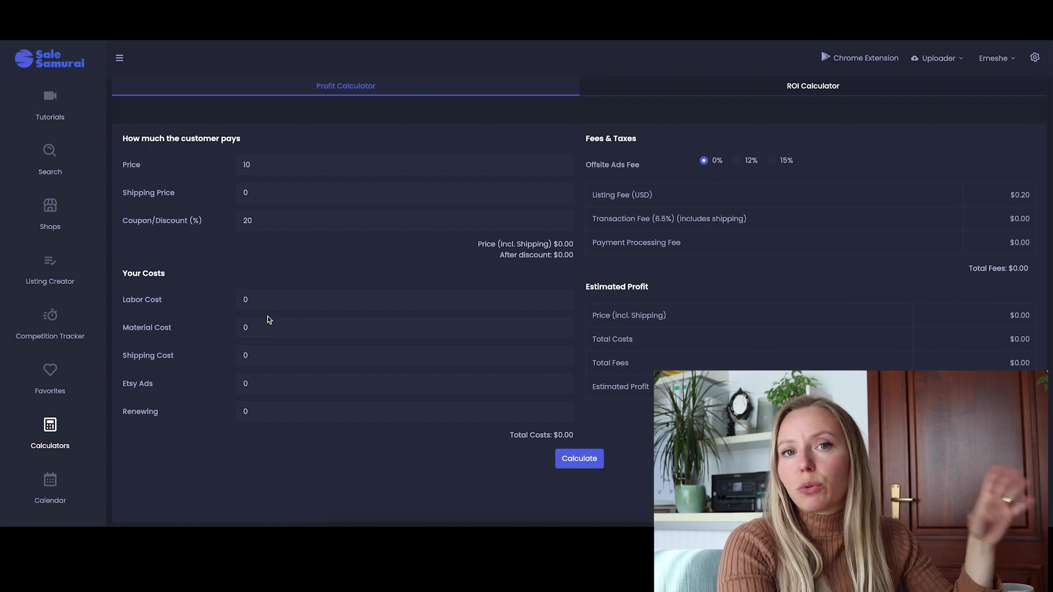
{"action": "scroll", "coordinate": [600, 173], "scroll_direction": "down", "scroll_amount": 1}
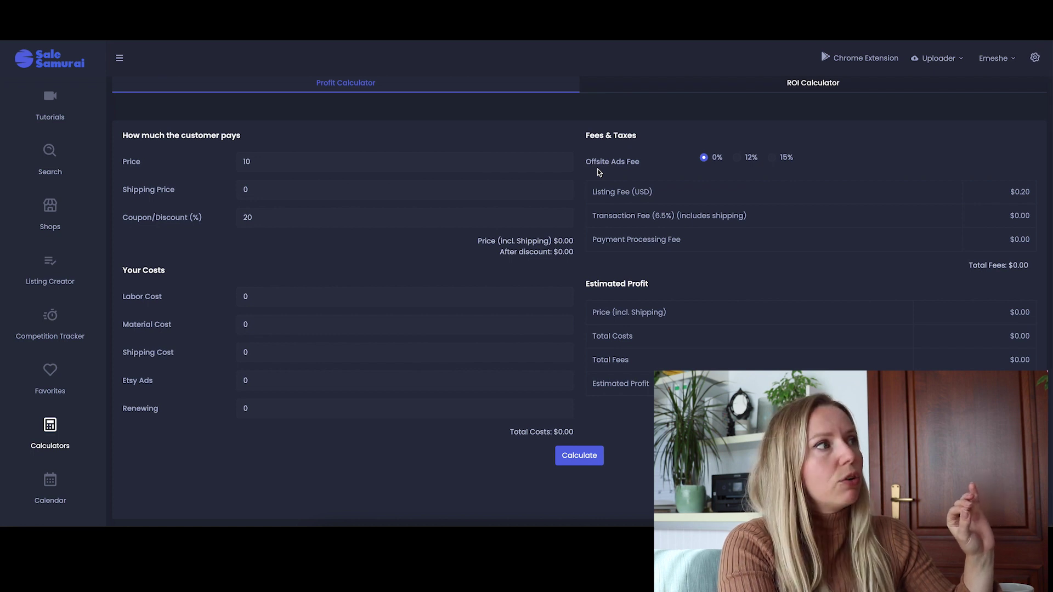
{"action": "scroll", "coordinate": [631, 171], "scroll_direction": "up", "scroll_amount": 1}
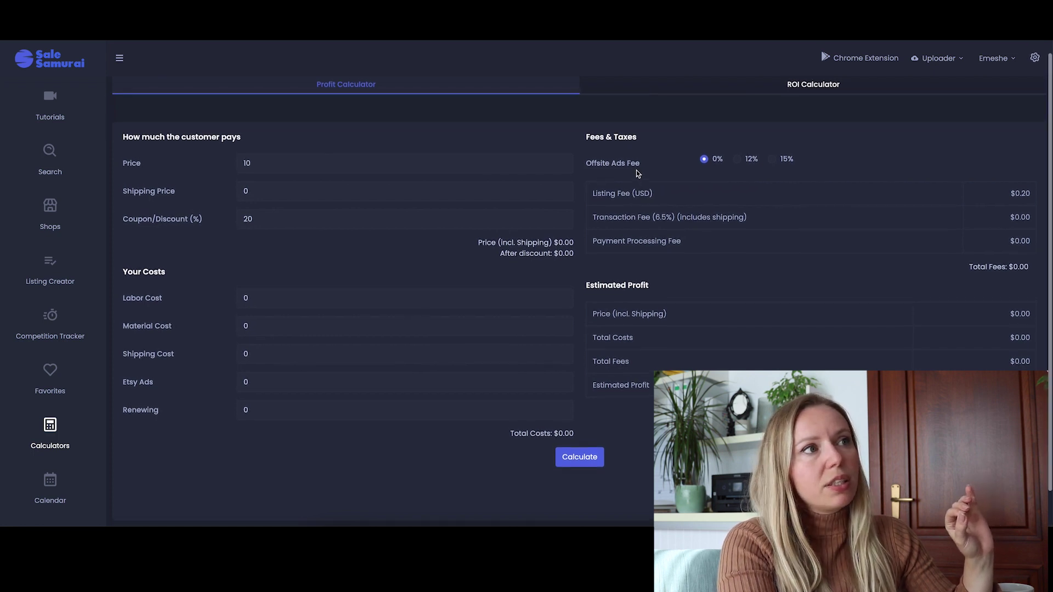
{"action": "scroll", "coordinate": [1035, 199], "scroll_direction": "down", "scroll_amount": 1}
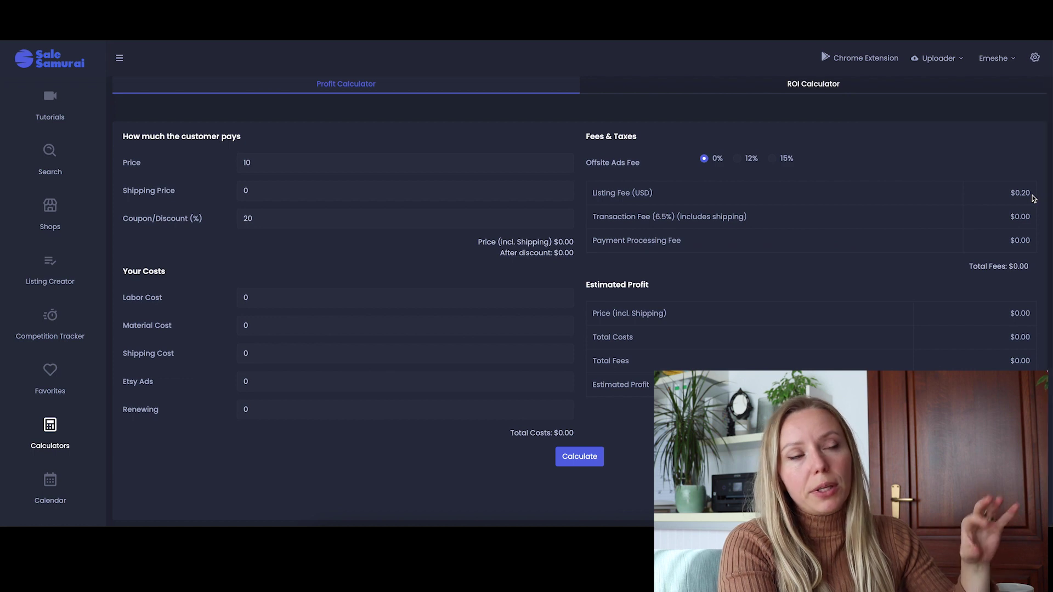
{"action": "scroll", "coordinate": [1033, 200], "scroll_direction": "down", "scroll_amount": 1}
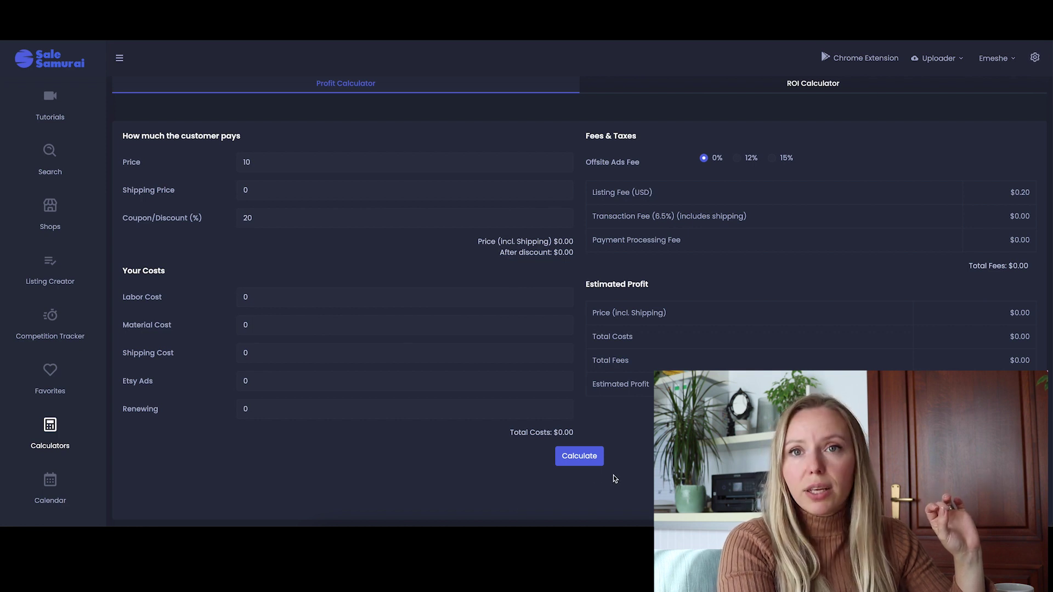
- Calculate, then review the $8.00 discounted price, $0.00 costs and 85% margin
{"action": "left_click", "coordinate": [580, 456]}
{"action": "scroll", "coordinate": [663, 464], "scroll_direction": "up", "scroll_amount": 1}
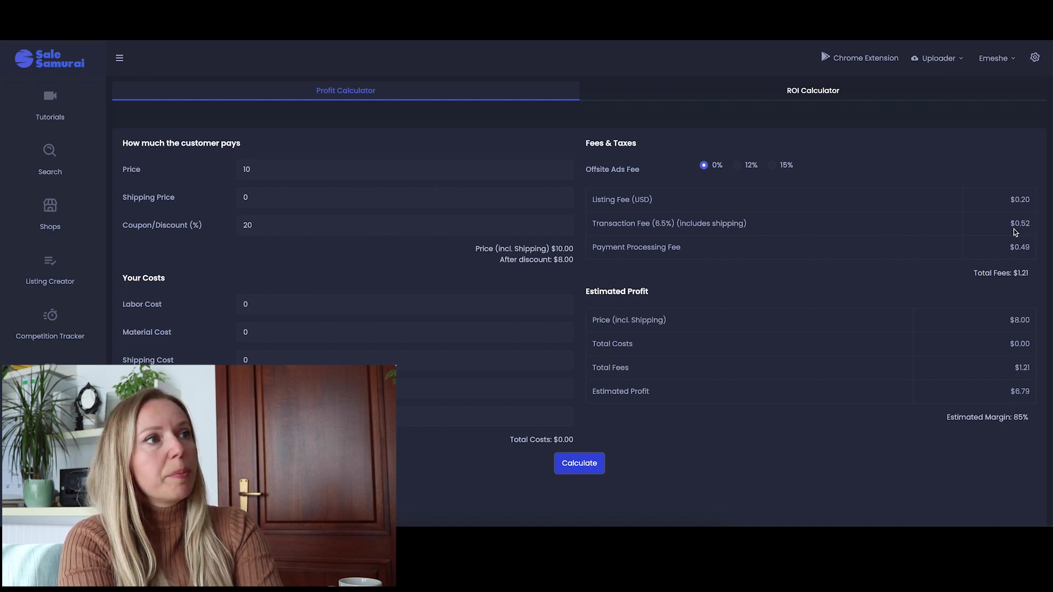
{"action": "scroll", "coordinate": [1017, 236], "scroll_direction": "down", "scroll_amount": 1}
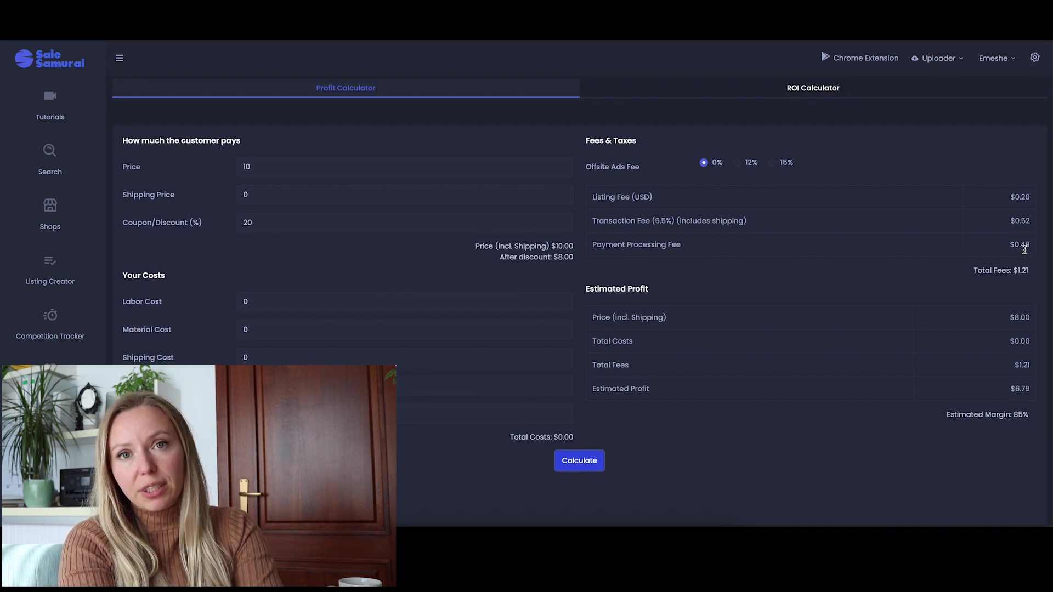
{"action": "scroll", "coordinate": [1025, 249], "scroll_direction": "down", "scroll_amount": 1}
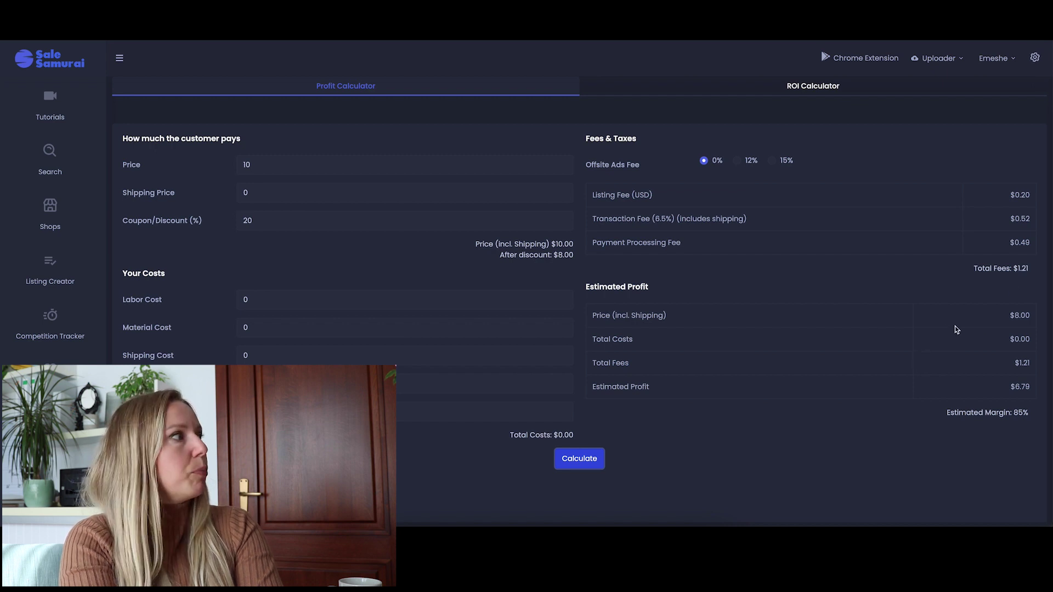
{"action": "left_click_drag", "start_coordinate": [1004, 321], "coordinate": [1039, 318]}
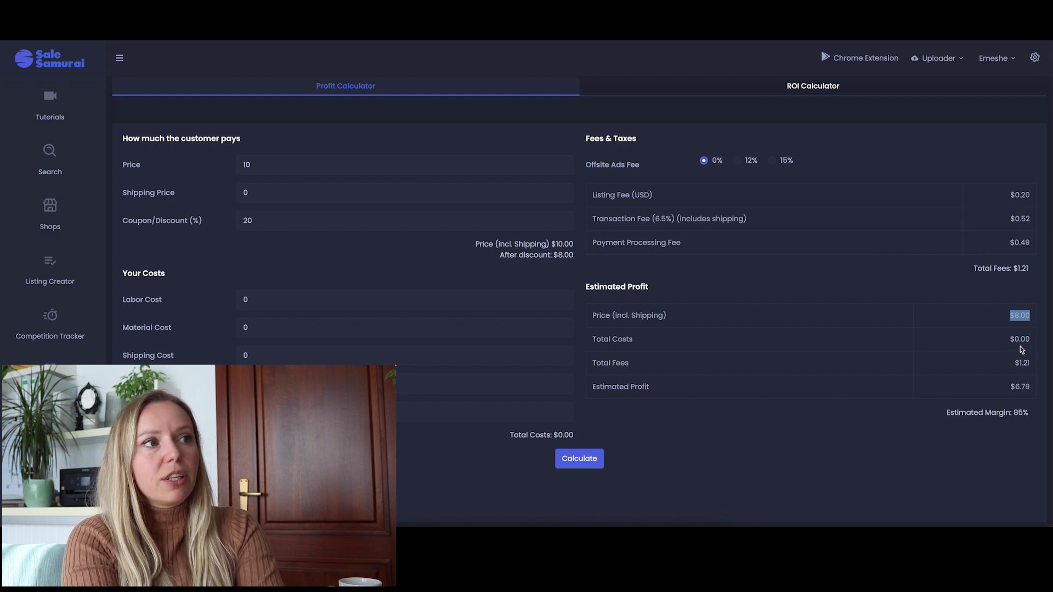
{"action": "left_click_drag", "start_coordinate": [1016, 343], "coordinate": [1031, 344]}
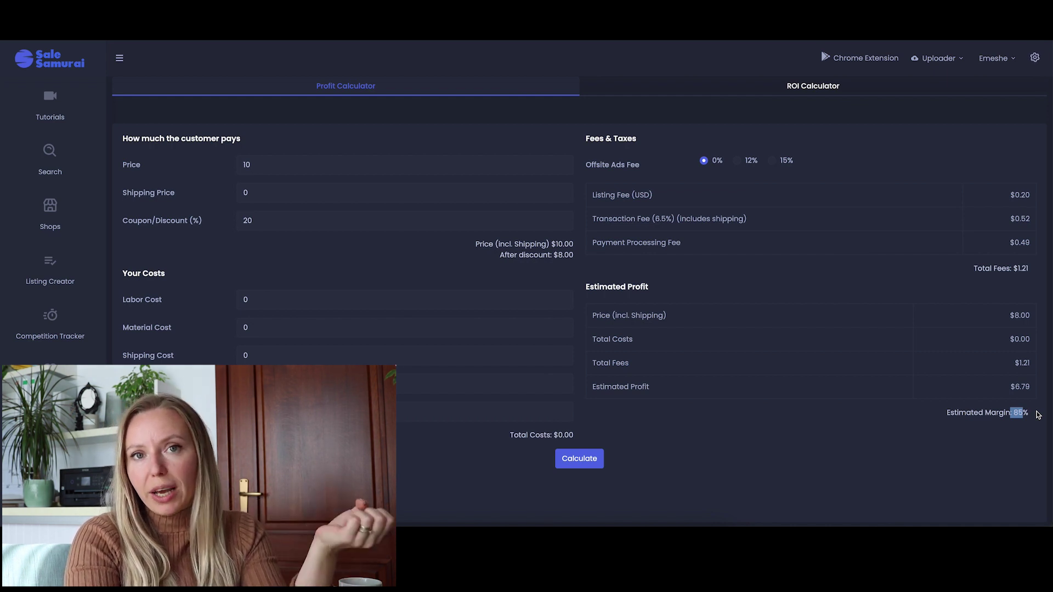
{"action": "left_click", "coordinate": [1035, 419]}
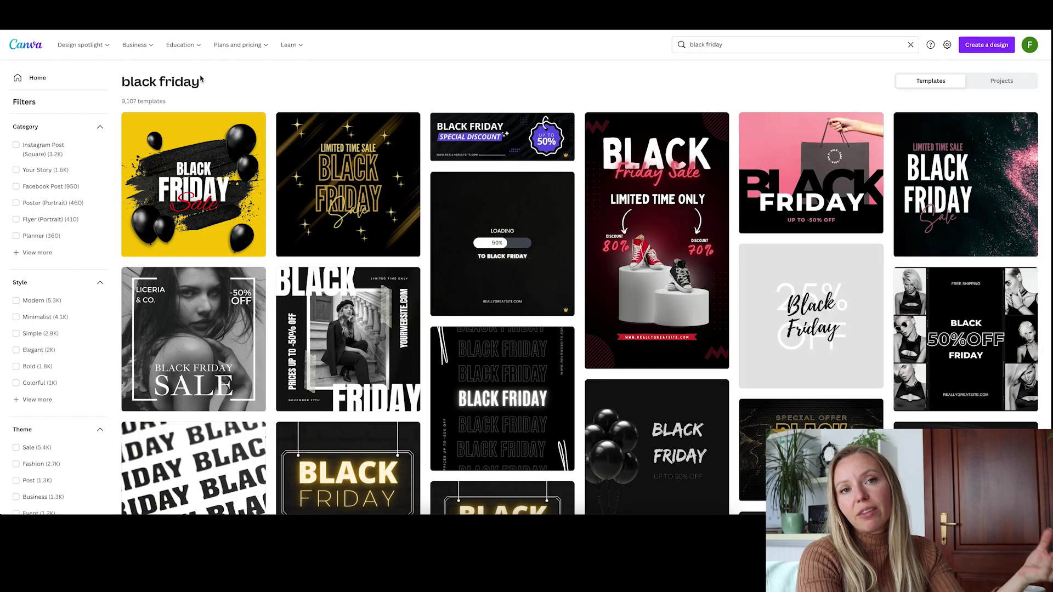
- Note the 9,107 black friday templates and browse the results grid
{"action": "left_click_drag", "start_coordinate": [122, 102], "coordinate": [137, 103]}
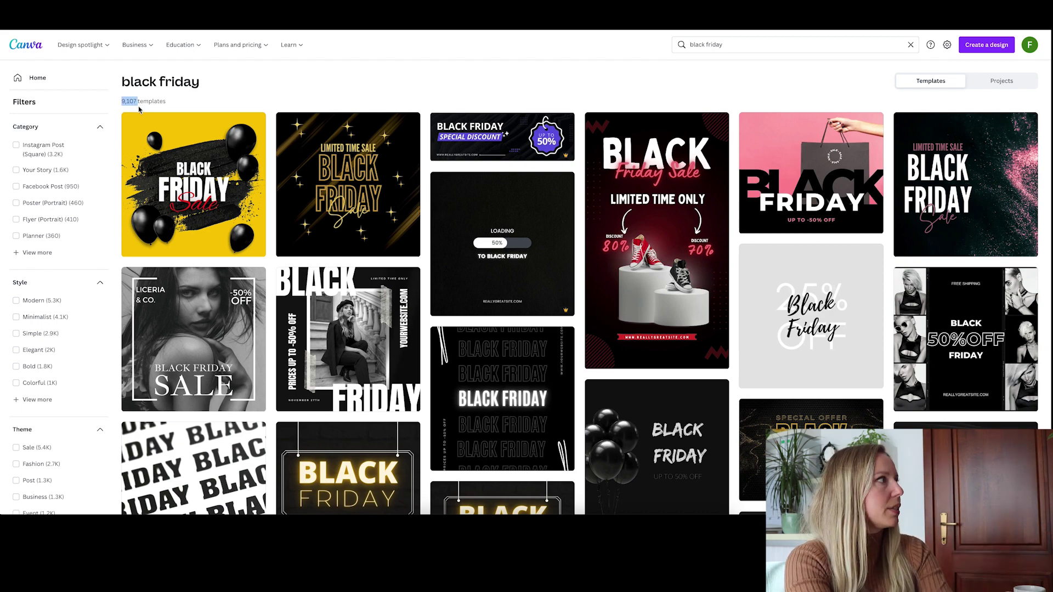
{"action": "scroll", "coordinate": [140, 109], "scroll_direction": "down", "scroll_amount": 1}
{"action": "scroll", "coordinate": [343, 149], "scroll_direction": "up", "scroll_amount": 1}
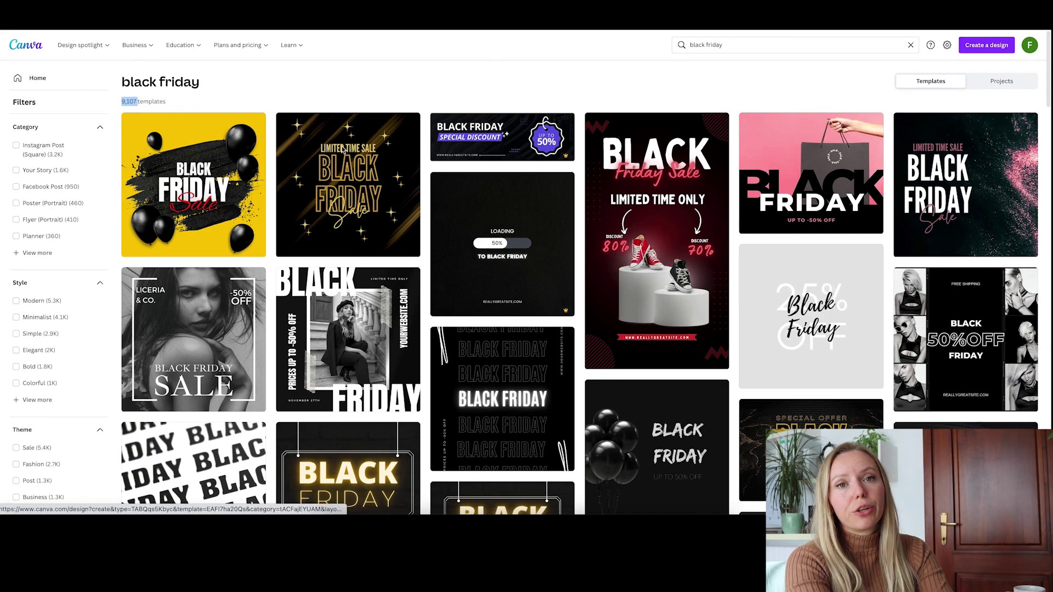
{"action": "scroll", "coordinate": [116, 194], "scroll_direction": "down", "scroll_amount": 5}
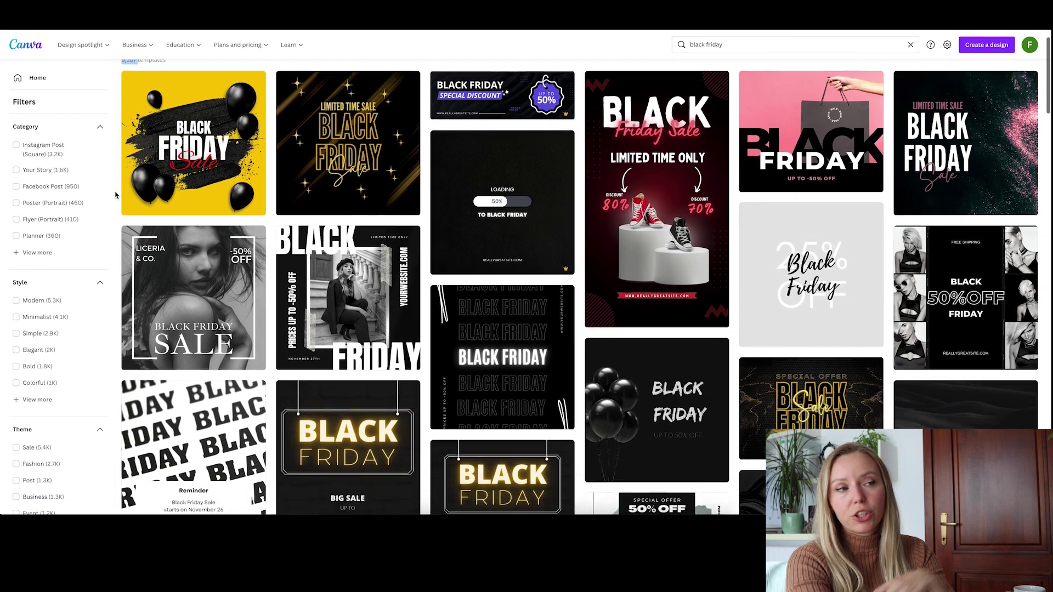
{"action": "scroll", "coordinate": [116, 194], "scroll_direction": "down", "scroll_amount": 3}
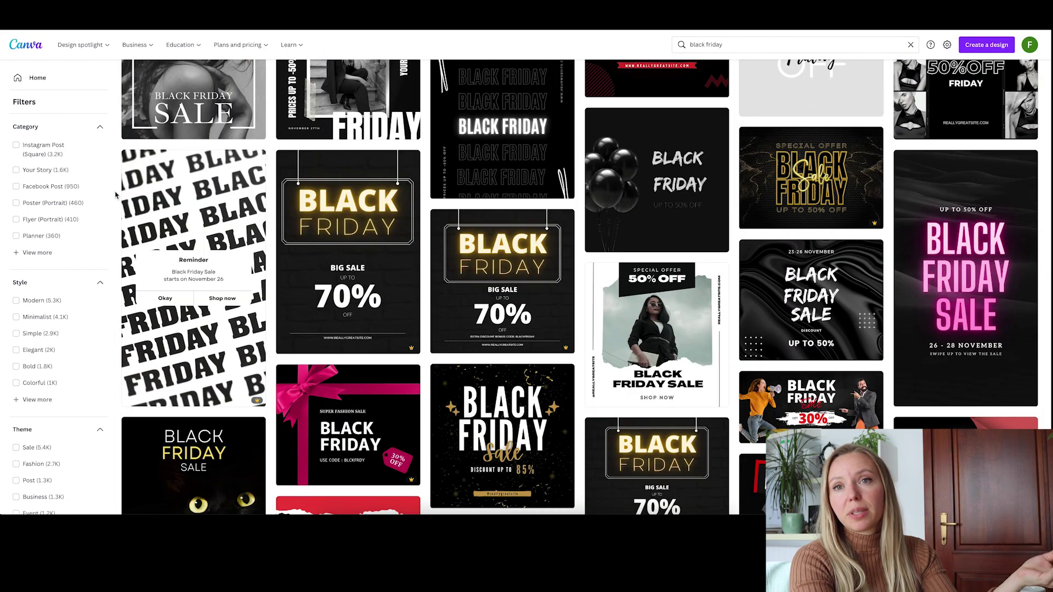
{"action": "scroll", "coordinate": [117, 194], "scroll_direction": "down", "scroll_amount": 1}
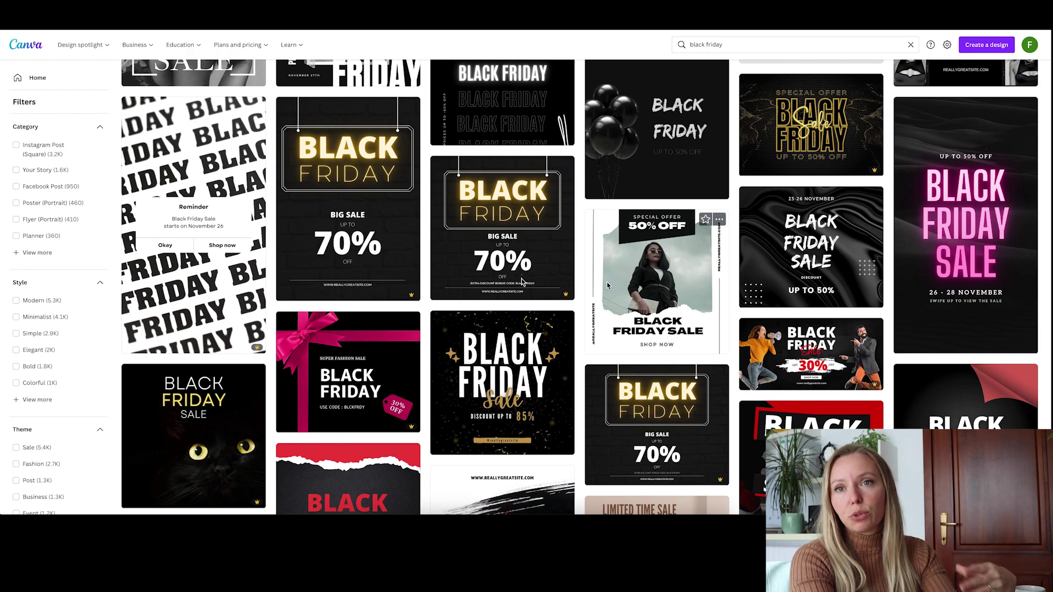
{"action": "scroll", "coordinate": [589, 292], "scroll_direction": "down", "scroll_amount": 6}
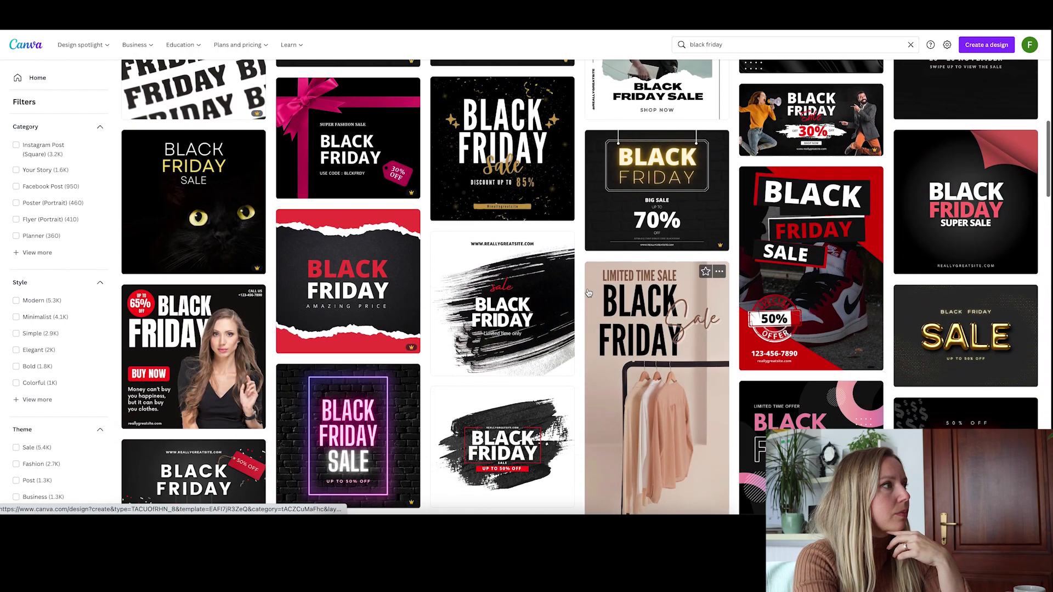
{"action": "scroll", "coordinate": [588, 293], "scroll_direction": "down", "scroll_amount": 2}
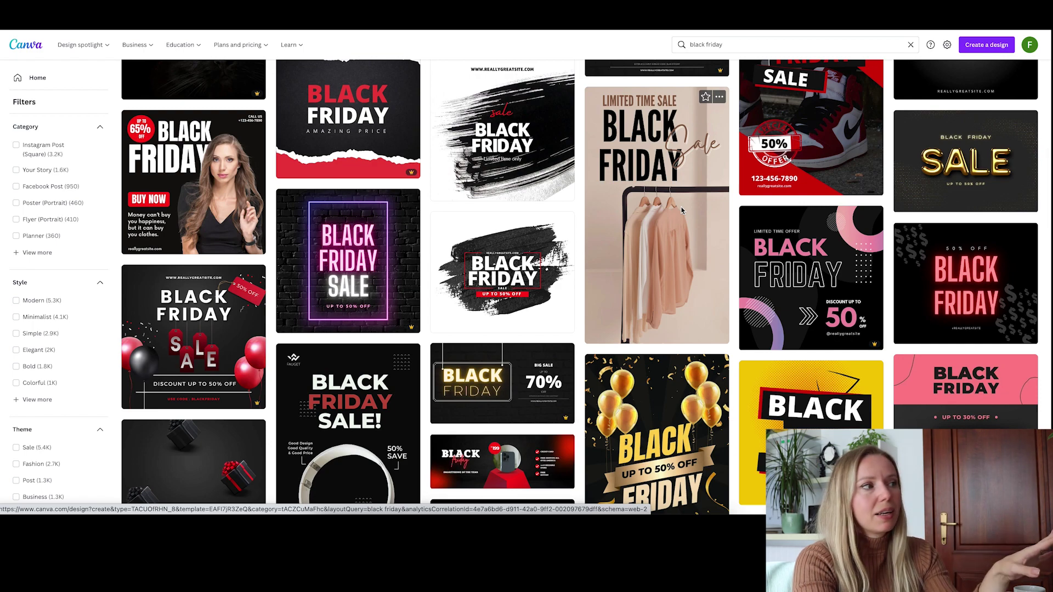
{"action": "scroll", "coordinate": [682, 210], "scroll_direction": "down", "scroll_amount": 10}
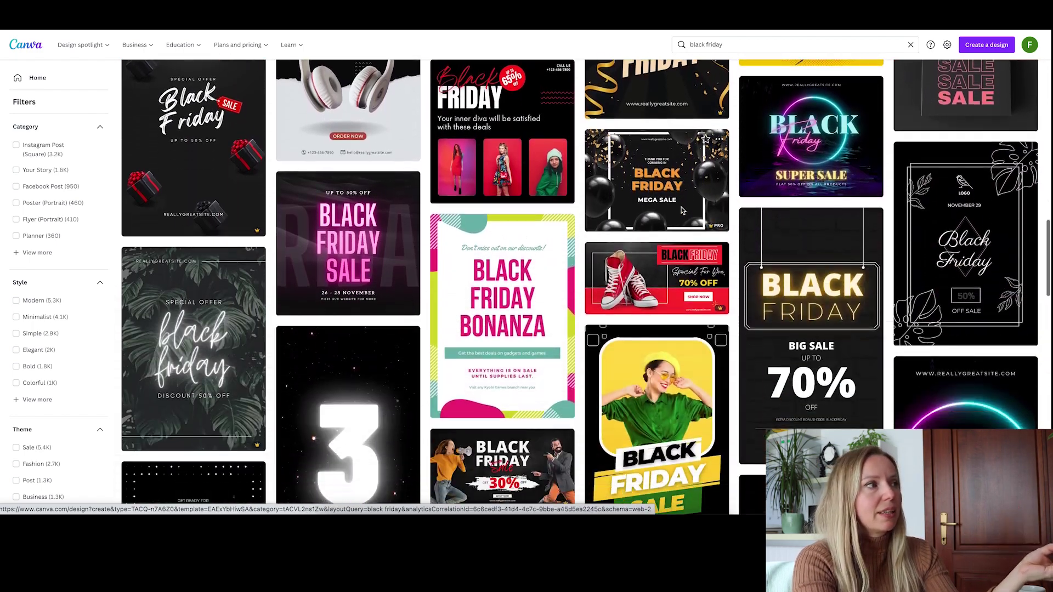
{"action": "scroll", "coordinate": [682, 210], "scroll_direction": "down", "scroll_amount": 12}
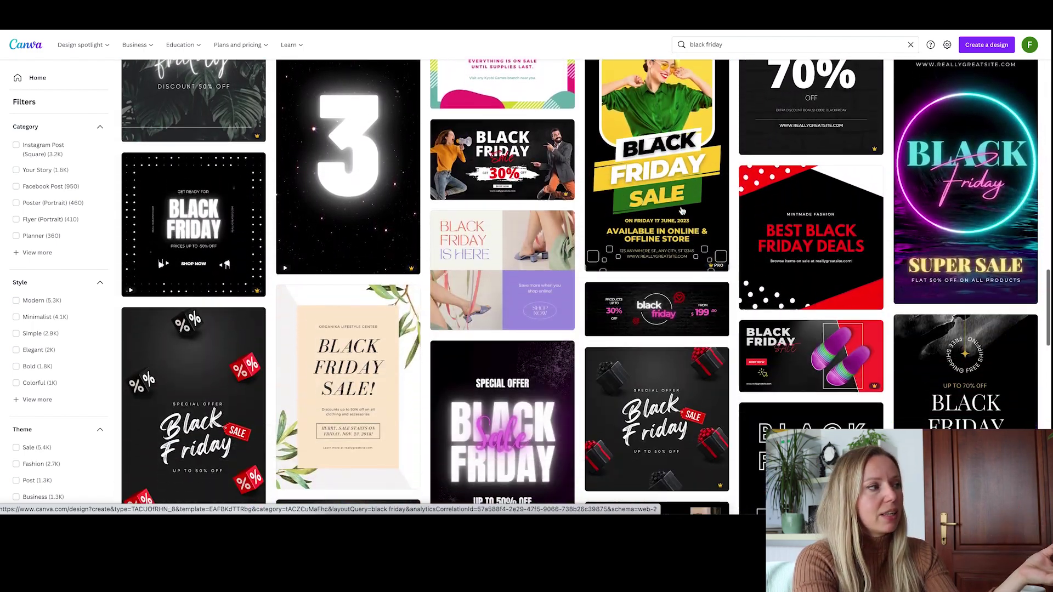
{"action": "scroll", "coordinate": [682, 210], "scroll_direction": "up", "scroll_amount": 20}
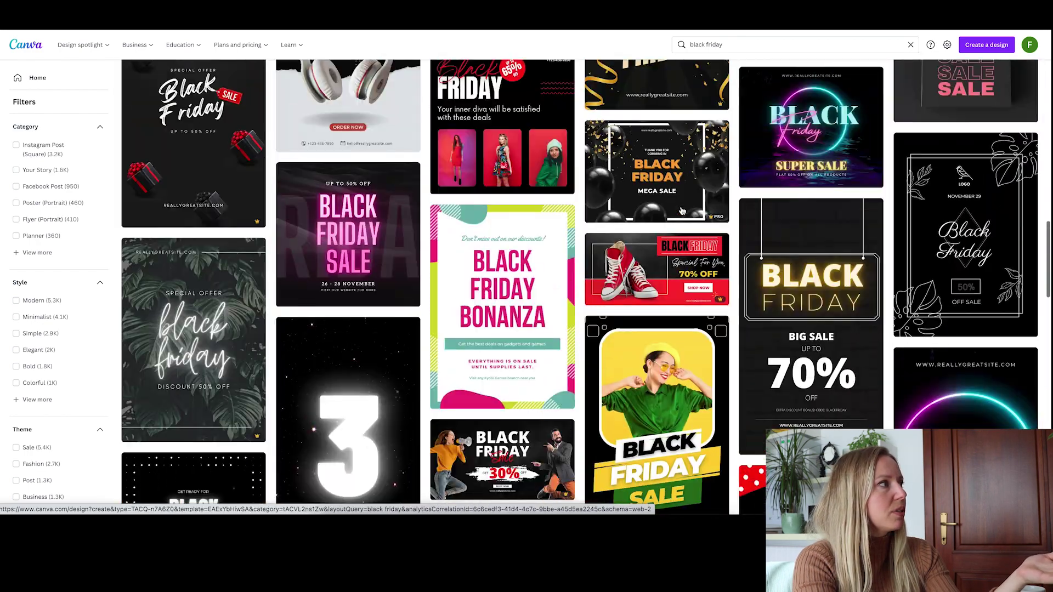